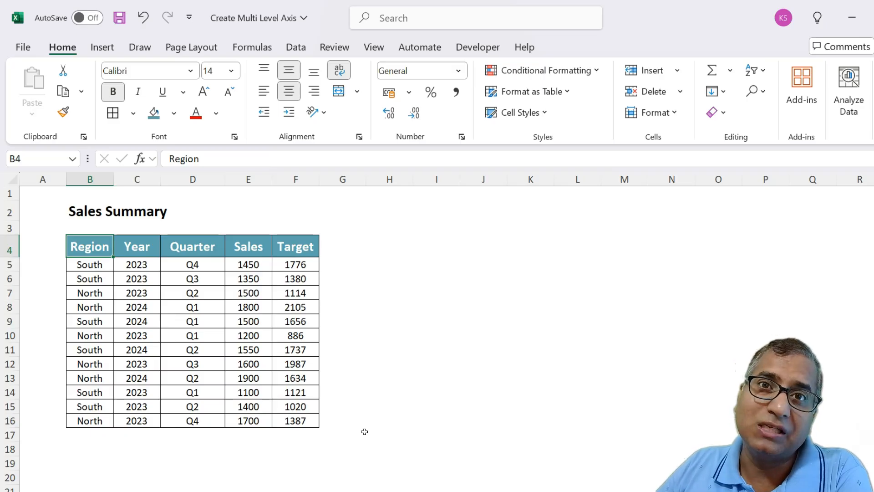
- Start a custom sort on the Sales Summary table B4:F16 with Region as the first sort column, A to Z
left_click(88, 248)
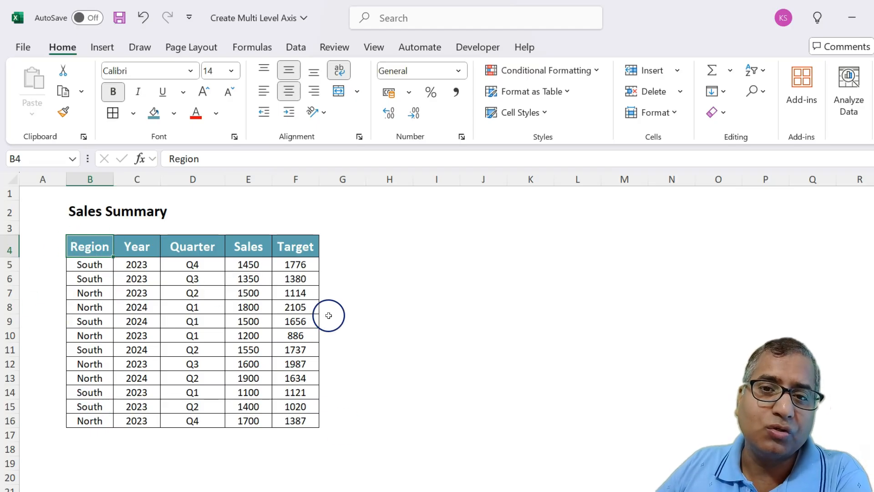
key("shift+Right")
key("shift+Right")
key("shift+Right")
key("shift+Right")
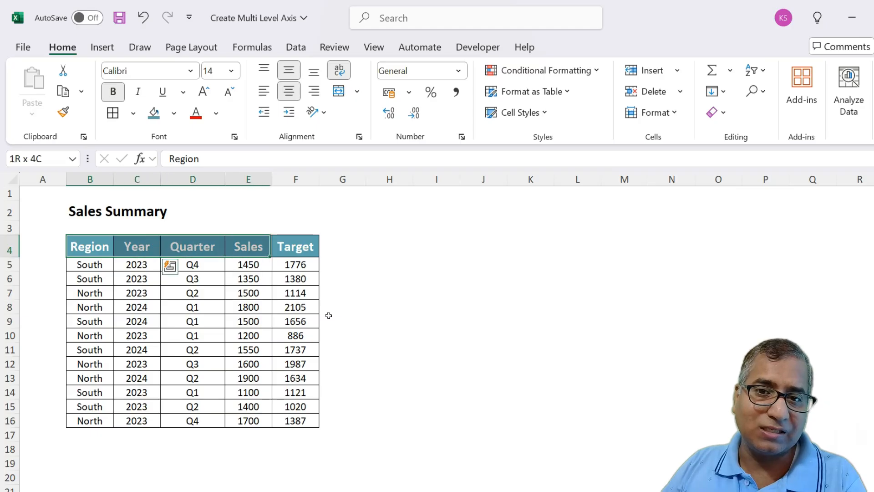
key("ctrl+shift+Down")
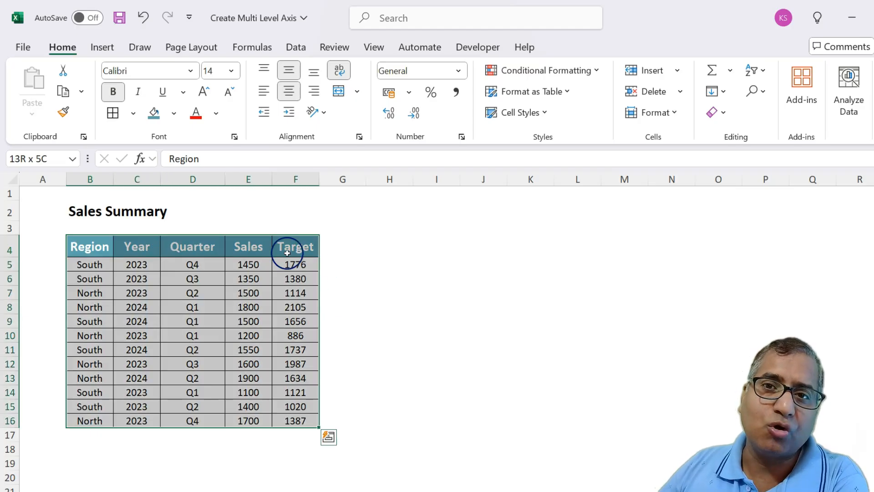
left_click(304, 47)
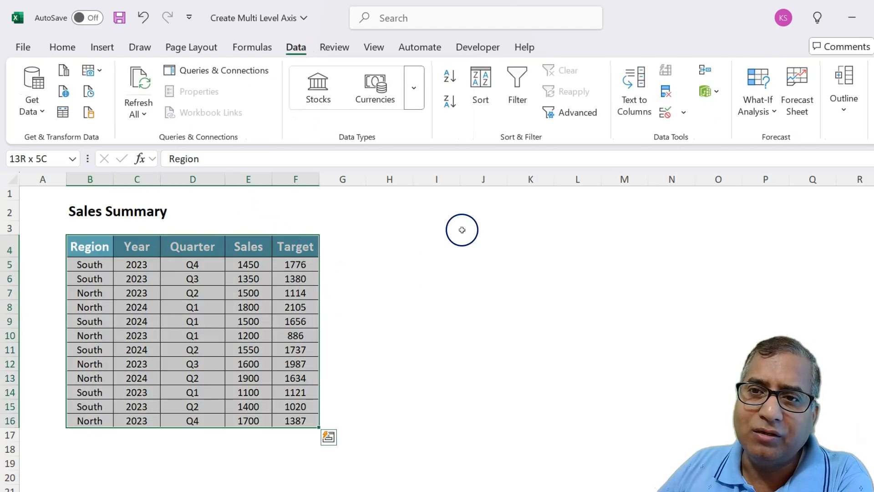
left_click(480, 91)
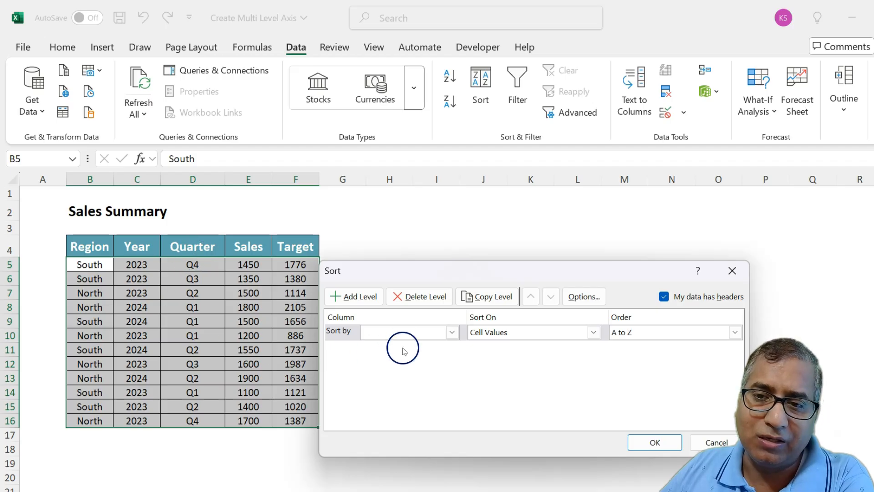
left_click(402, 332)
left_click(385, 346)
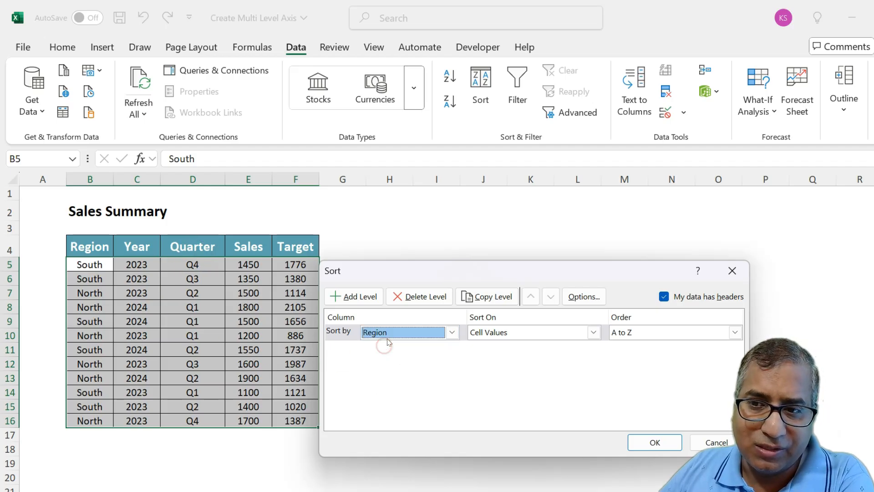
- Add Year, smallest to largest, and Quarter, A to Z, as further sort levels and apply the sort
left_click(357, 297)
left_click(392, 348)
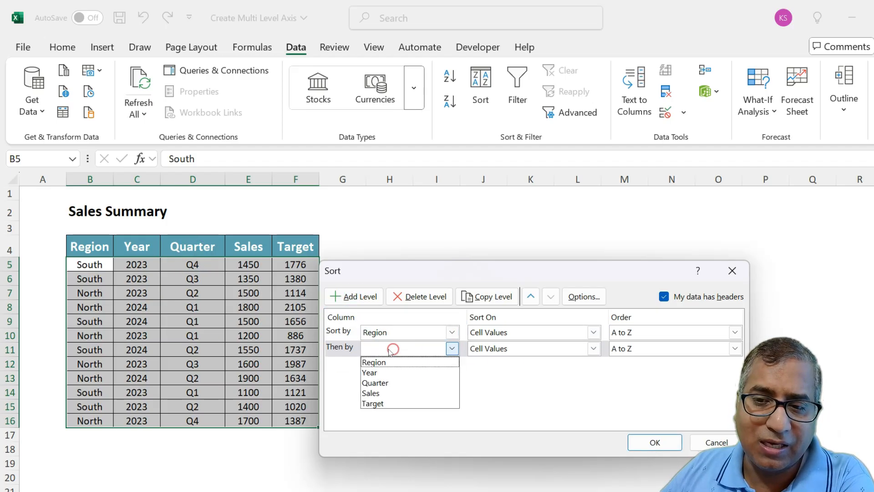
left_click(373, 372)
left_click(359, 298)
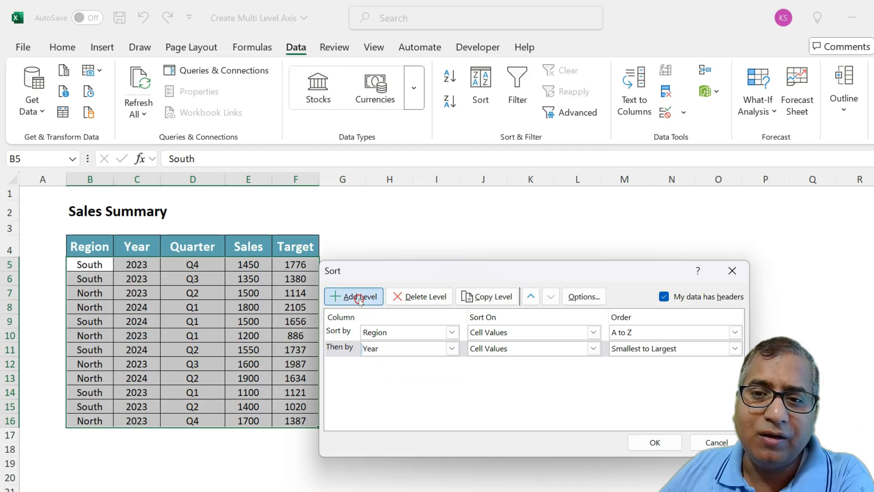
left_click(371, 364)
left_click(371, 396)
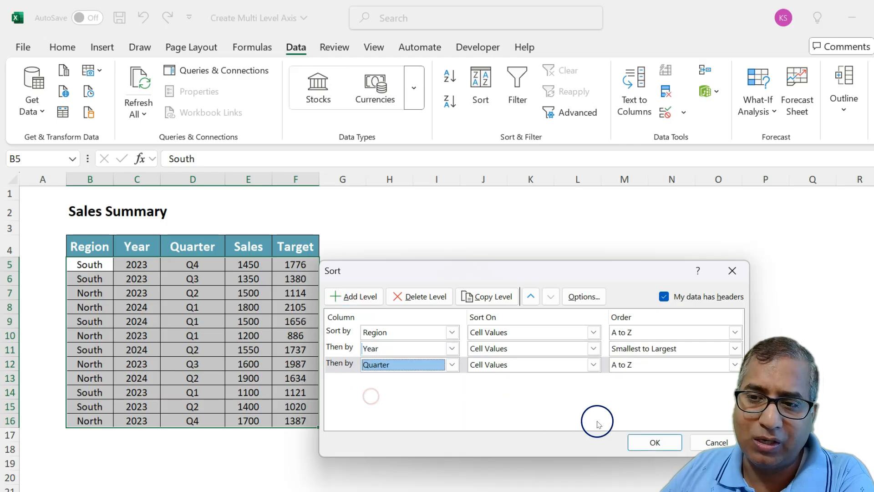
left_click(651, 441)
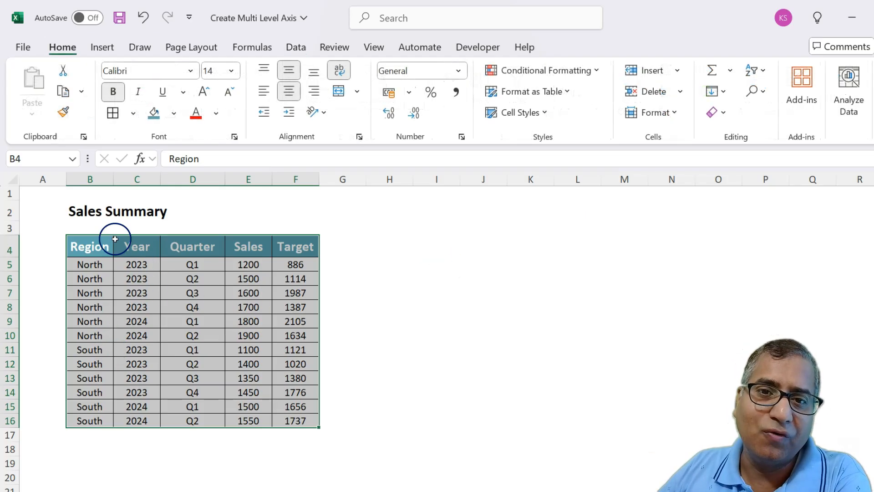
- Insert a 2-D clustered column chart from the sorted table and place it beside the data, clear of the table
left_click(101, 46)
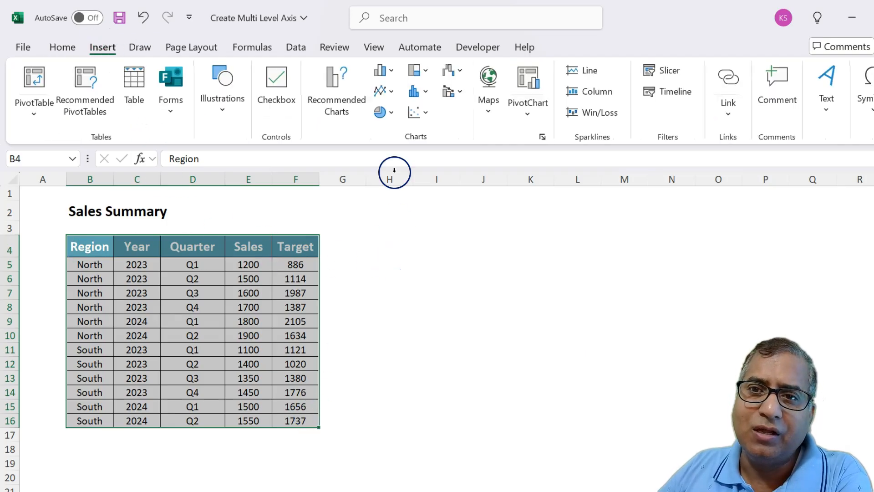
left_click(391, 73)
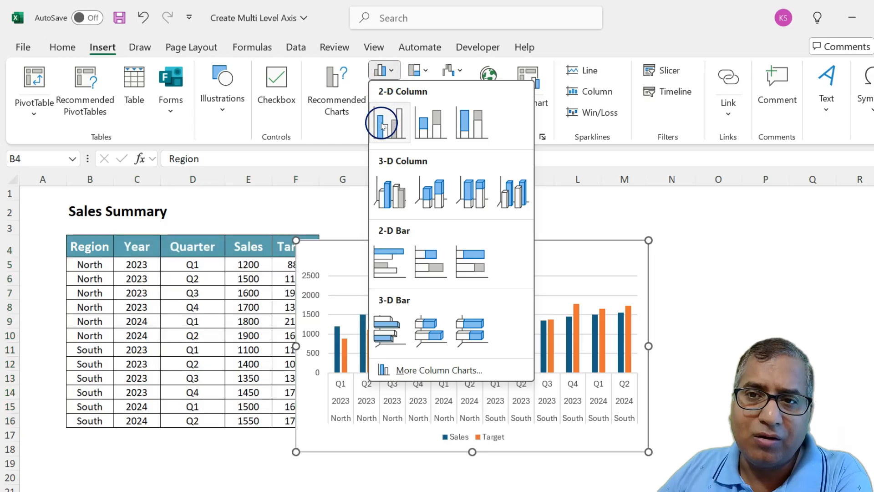
left_click(383, 123)
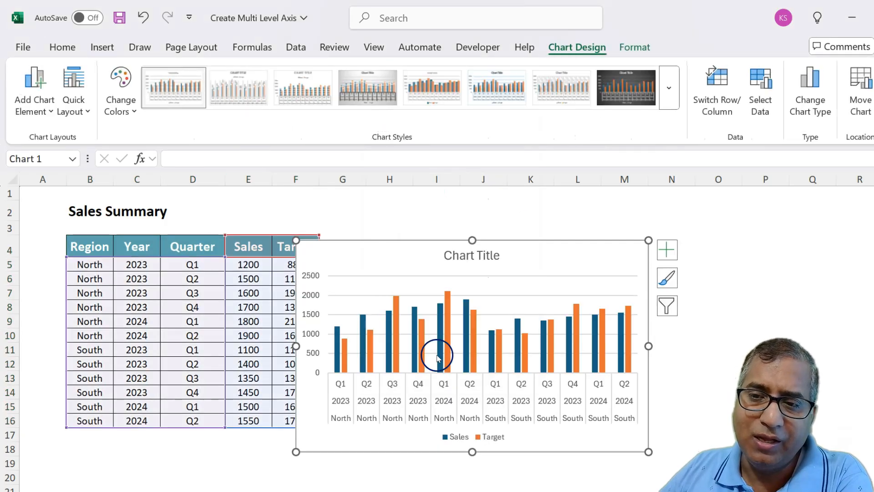
left_click_drag(412, 247, 478, 231)
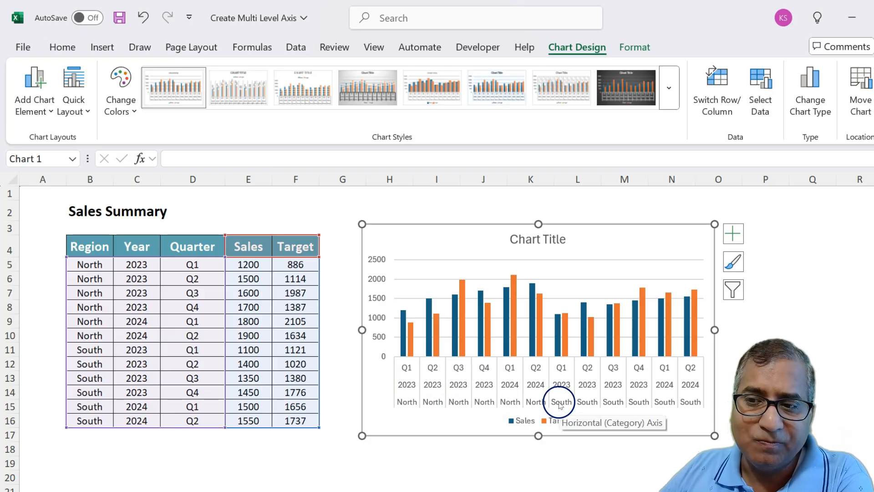
- Clear the repeated Region entries in B6:B10 and B12:B16, keeping only the first North and South
left_click(105, 305)
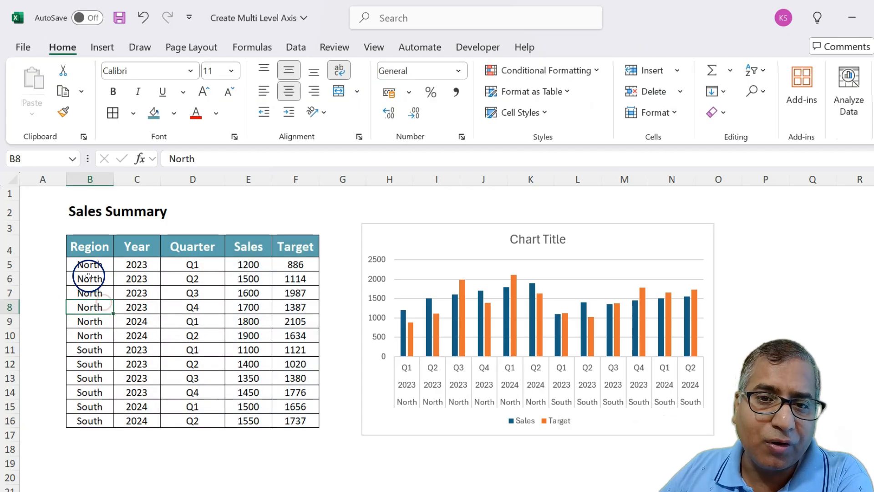
left_click_drag(85, 280, 90, 332)
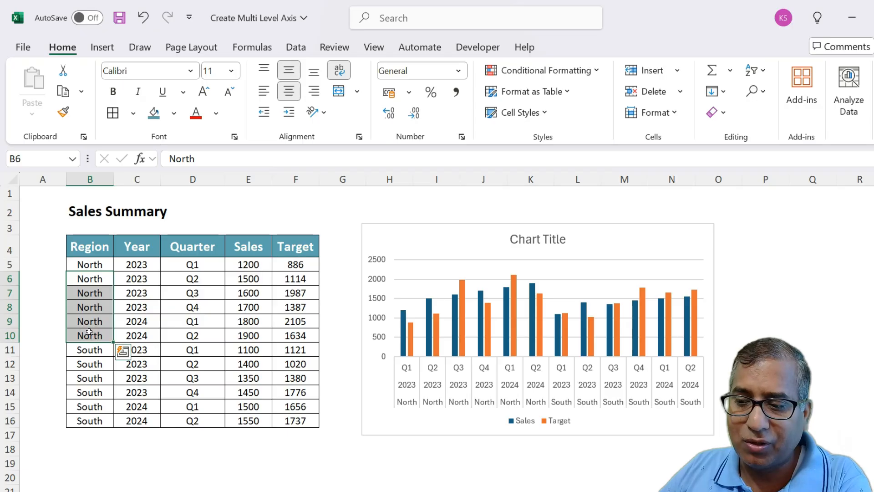
key("Delete")
left_click_drag(85, 370, 86, 416)
key("Delete")
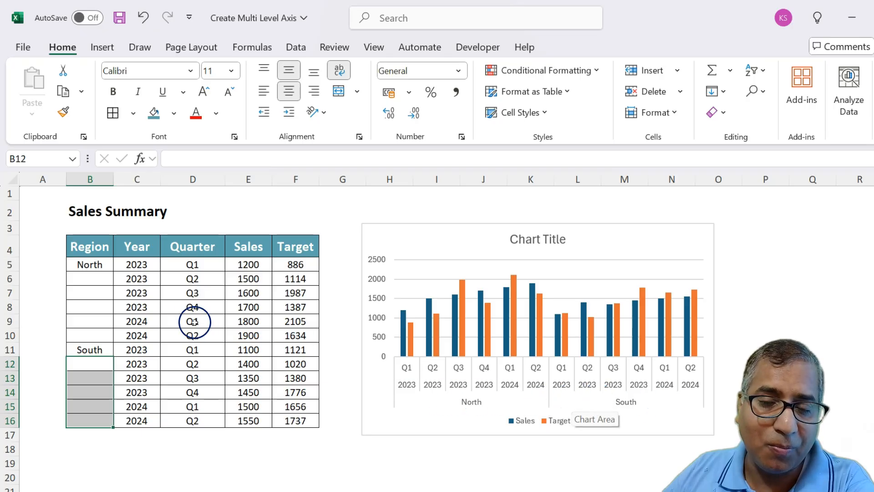
- Clear the repeated Year values in column C, keeping only the first 2023 and 2024 of each region
left_click_drag(138, 280, 130, 392)
key("Delete")
key("Delete")
key("Delete")
left_click(125, 420)
key("Delete")
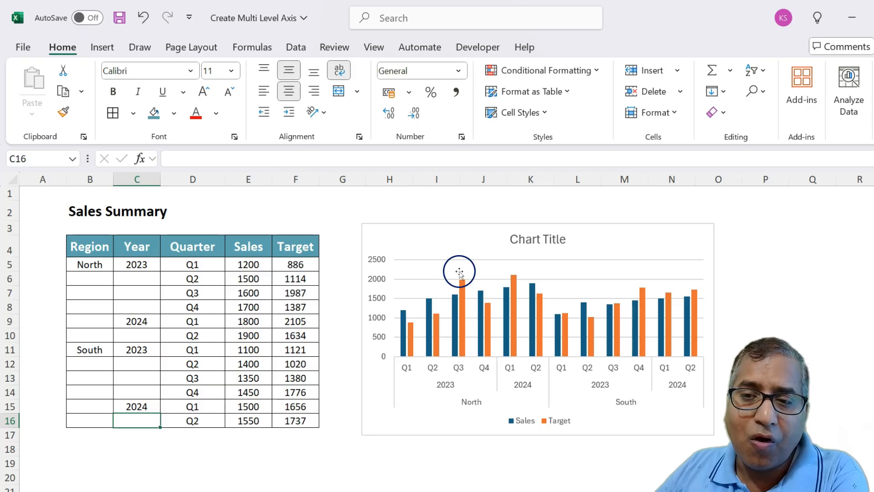
- Move the chart farther from the table to make room for extra columns, and enter the header Met in G4
mouse_move(464, 332)
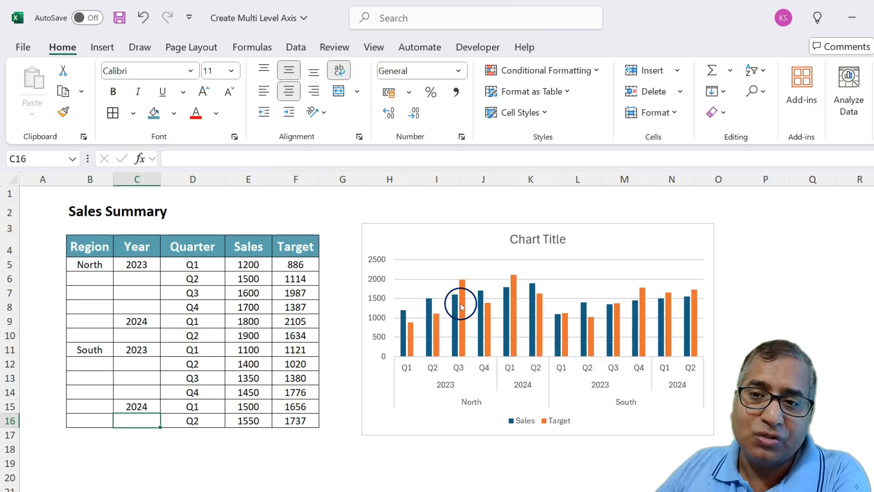
left_click_drag(415, 232, 483, 233)
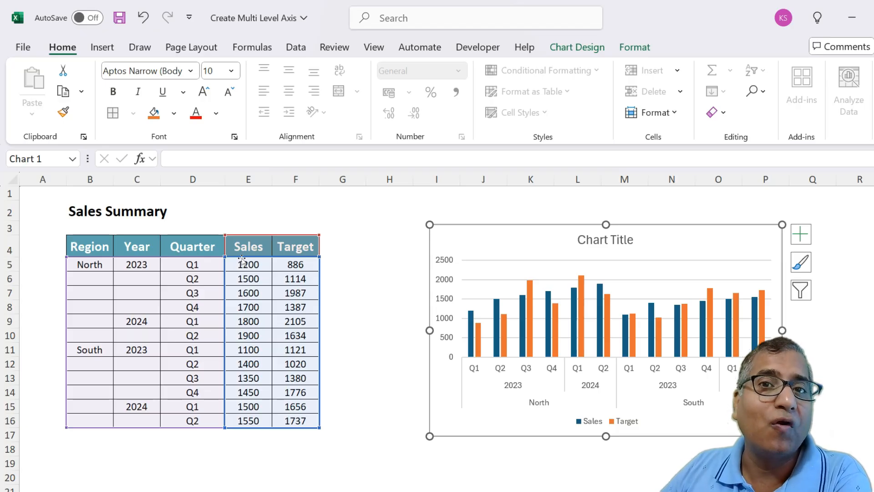
left_click(337, 248)
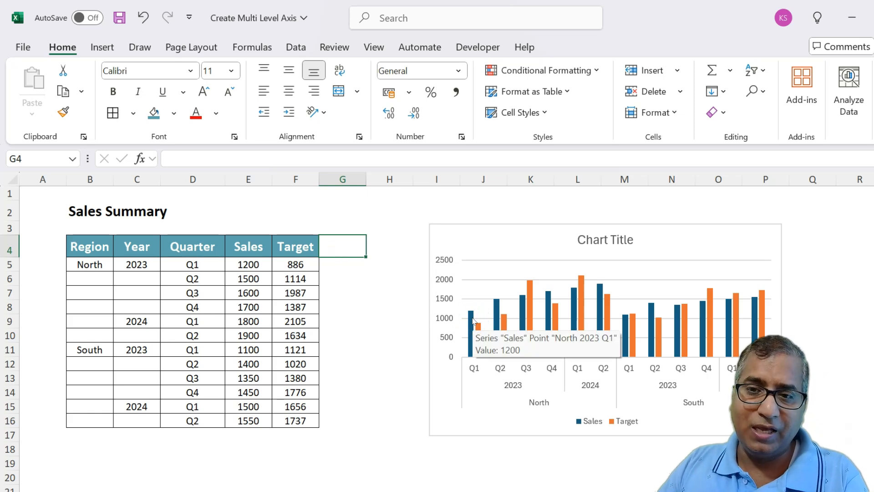
type("Met")
key("Return")
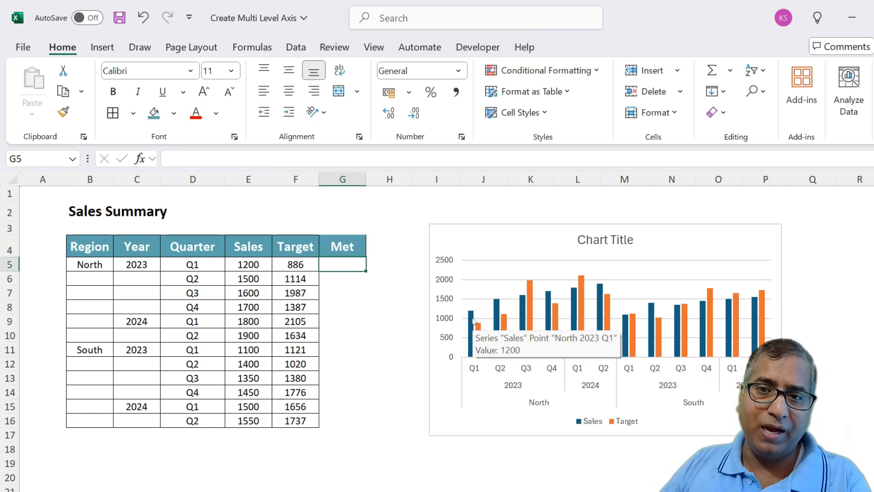
- Enter the formula =IF(E5>=F5,E5,0) in G5 to return the sales value when it reaches the target, otherwise 0
type("=if")
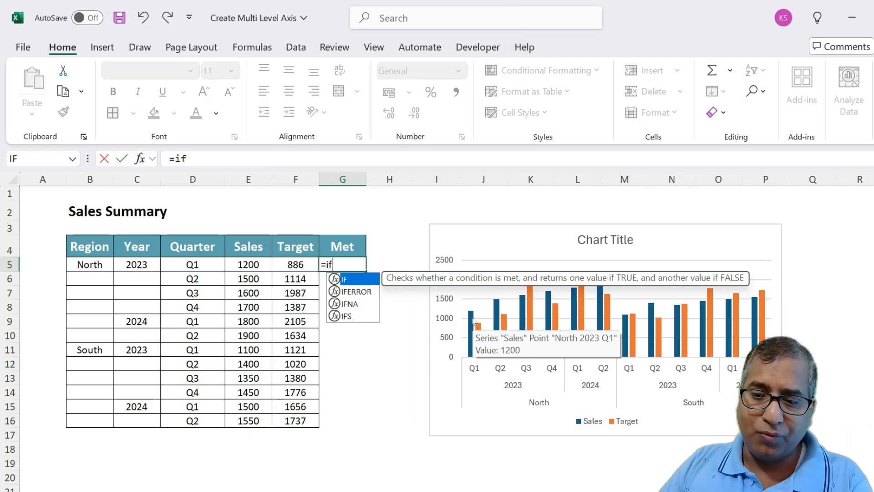
type("(")
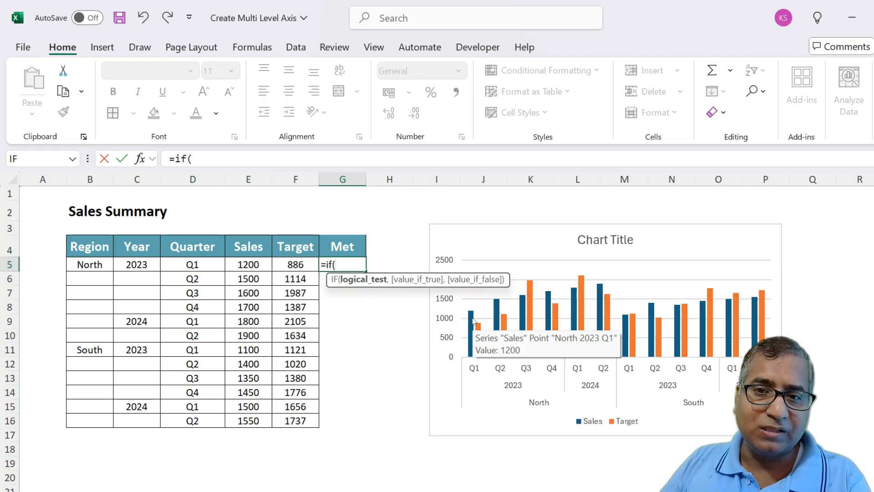
key("Left")
key("Left")
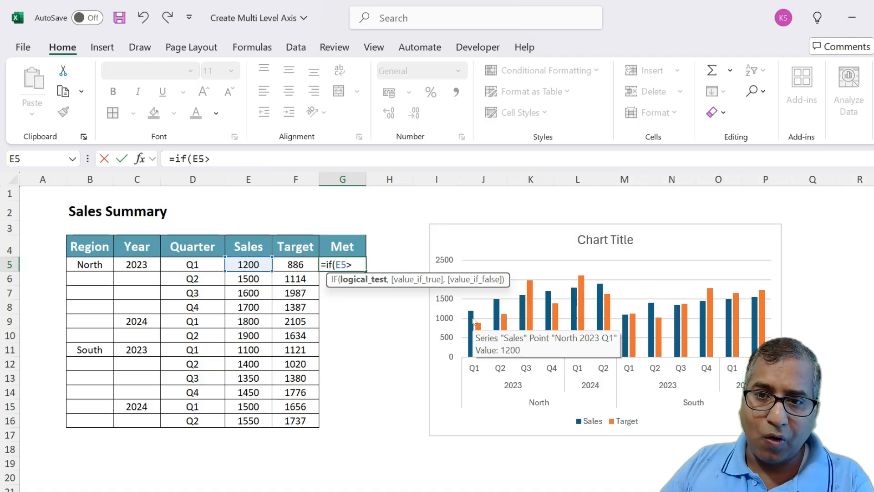
type(">=")
left_click(292, 263)
type("\"")
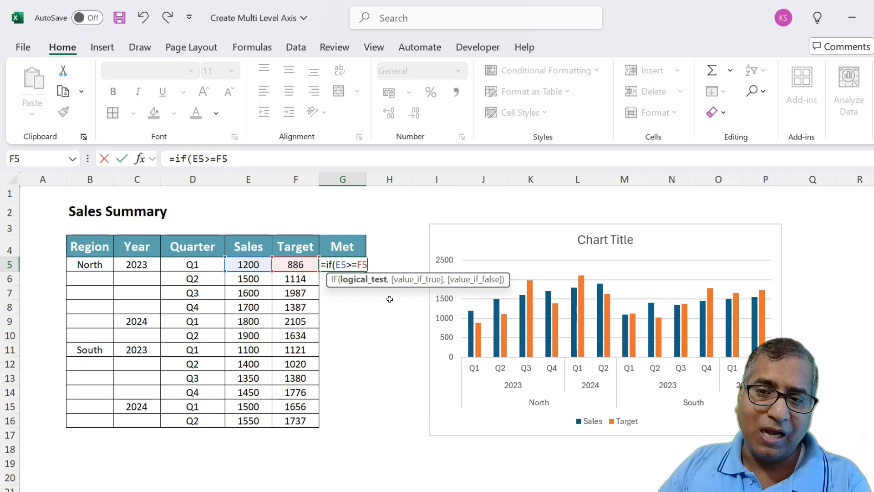
type(",")
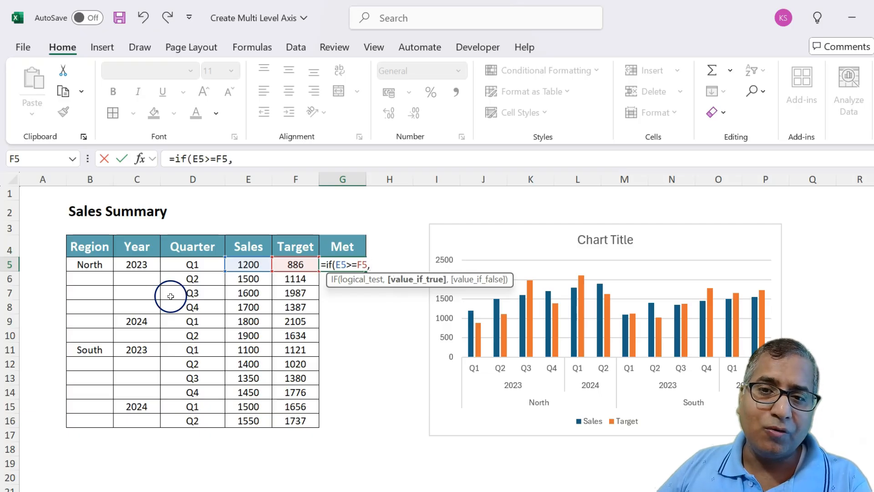
left_click(249, 264)
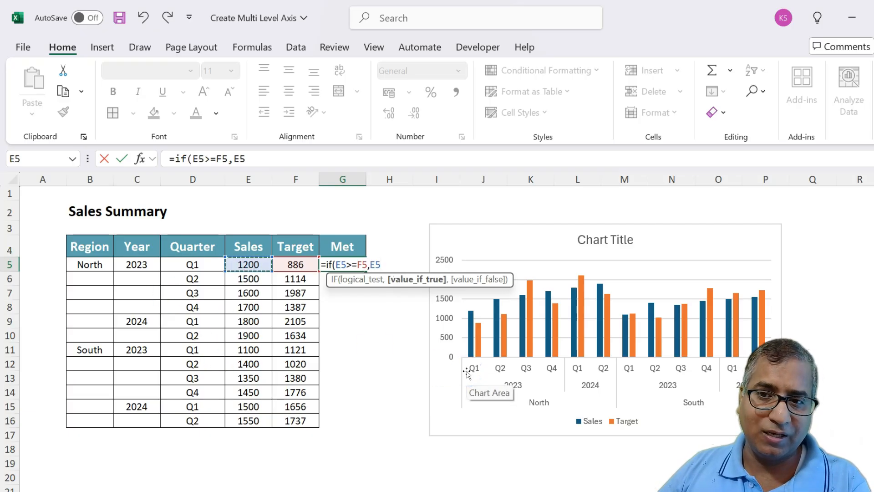
type(",")
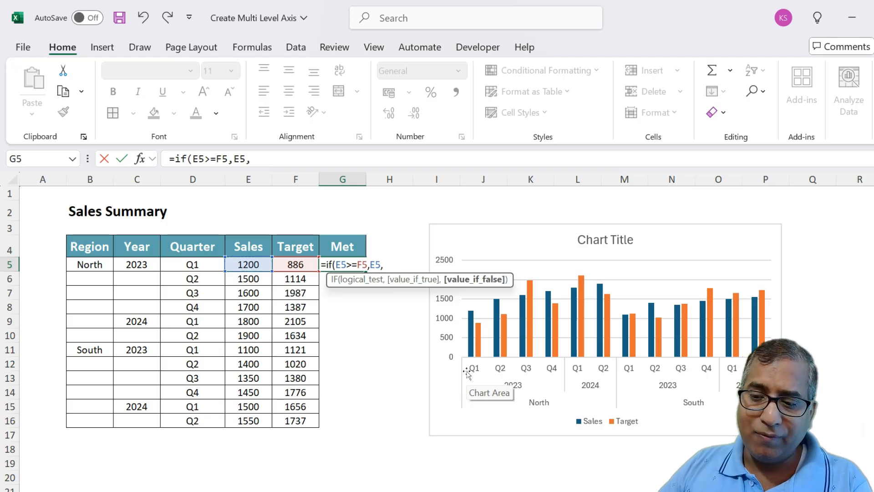
type("0)")
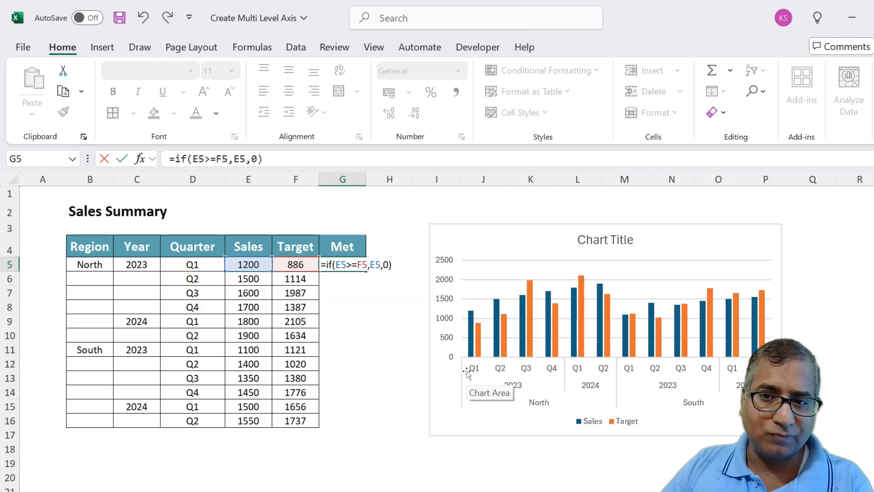
key("Return")
key("Up")
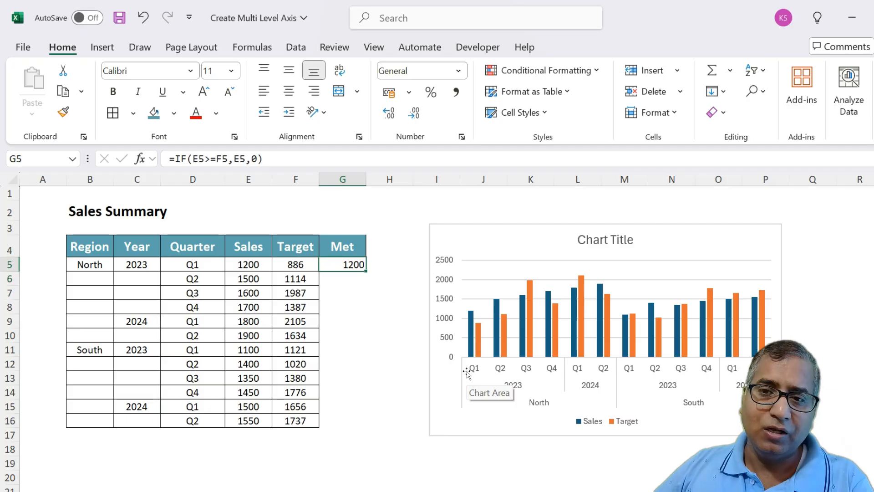
- Fill the Met formula down from G5 to G16 and check row 7 against its Sales and Target values
left_click_drag(365, 272, 366, 425)
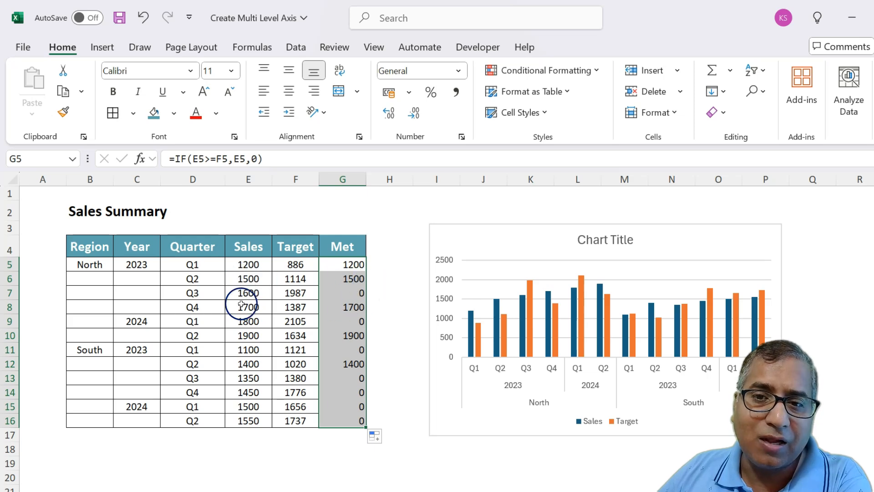
left_click_drag(246, 294, 279, 293)
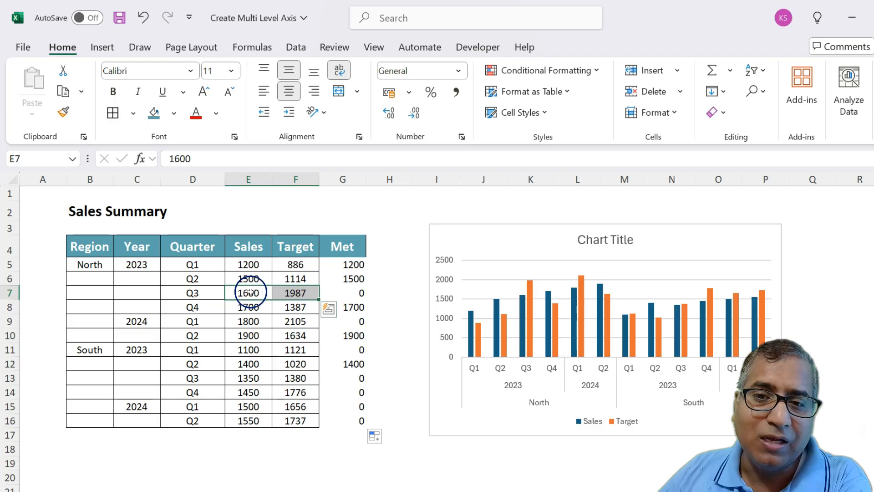
left_click(356, 292)
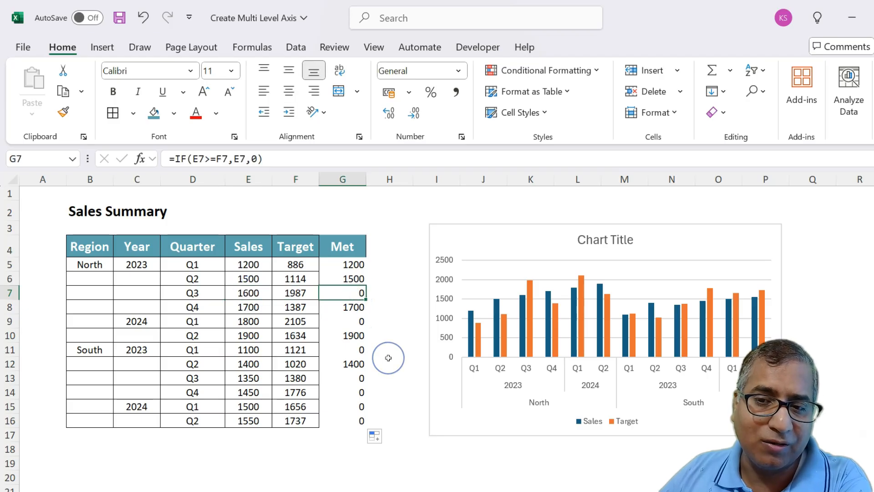
- Enter the header Not Met in H4 and widen column H so the header fits on one line
left_click(346, 246)
left_click(377, 244)
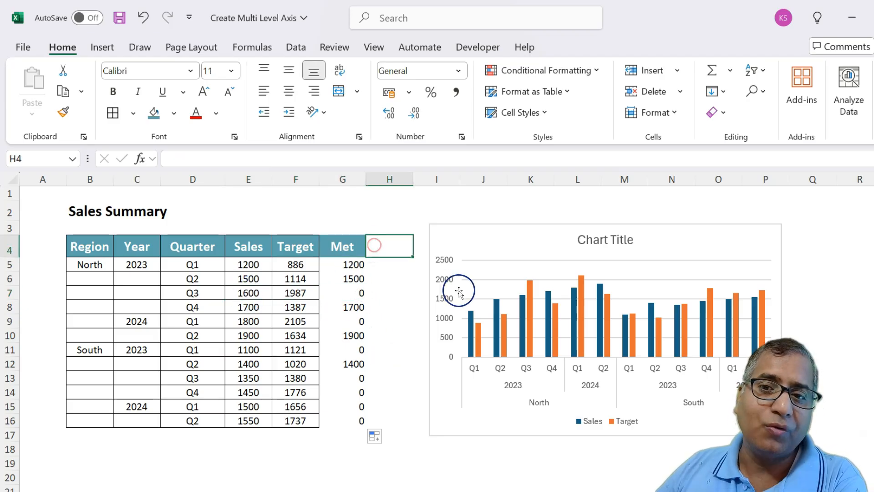
type("Not Met")
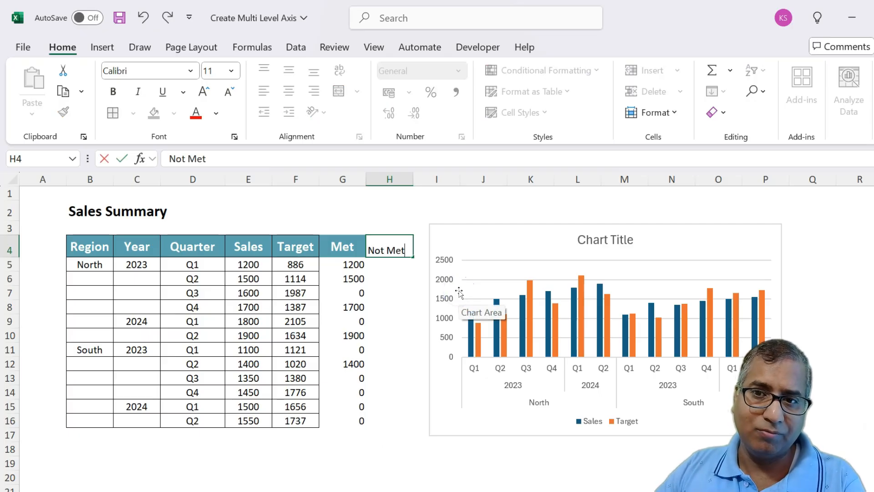
key("Return")
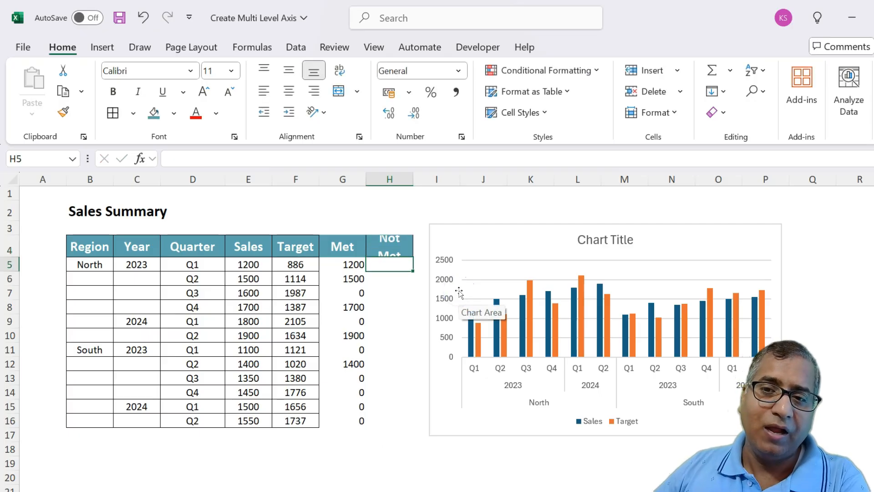
left_click_drag(413, 179, 424, 178)
- Reuse the Met formula in H5 with the comparison changed to less than, as =IF(E5<F5,E5,0)
left_click(347, 264)
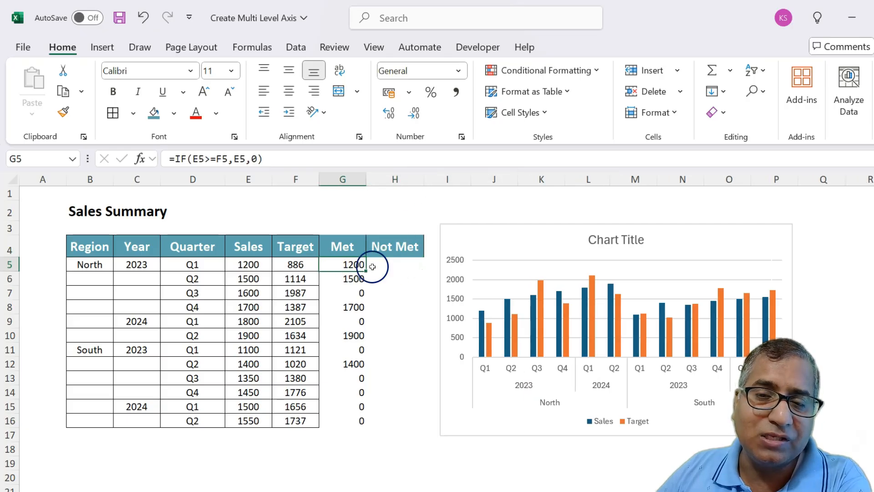
left_click_drag(281, 161, 90, 150)
key("ctrl+c")
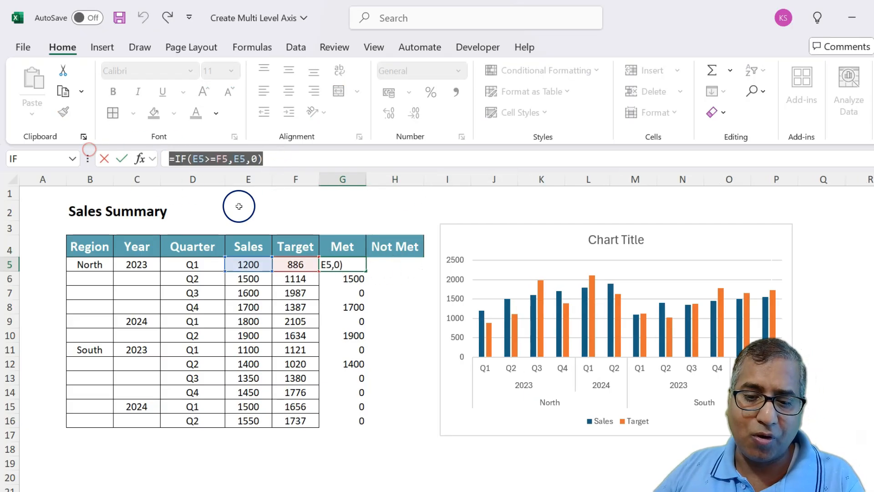
key("Escape")
left_click(396, 265)
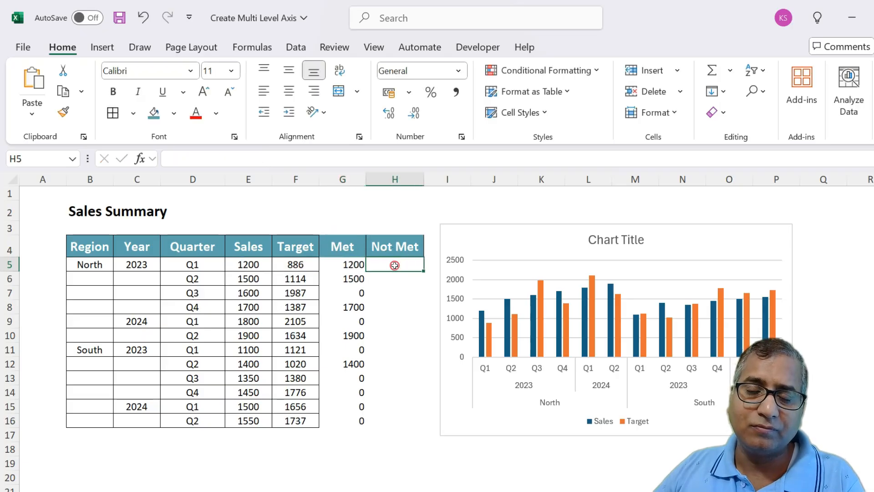
double_click(394, 265)
key("ctrl+v")
left_click(389, 264)
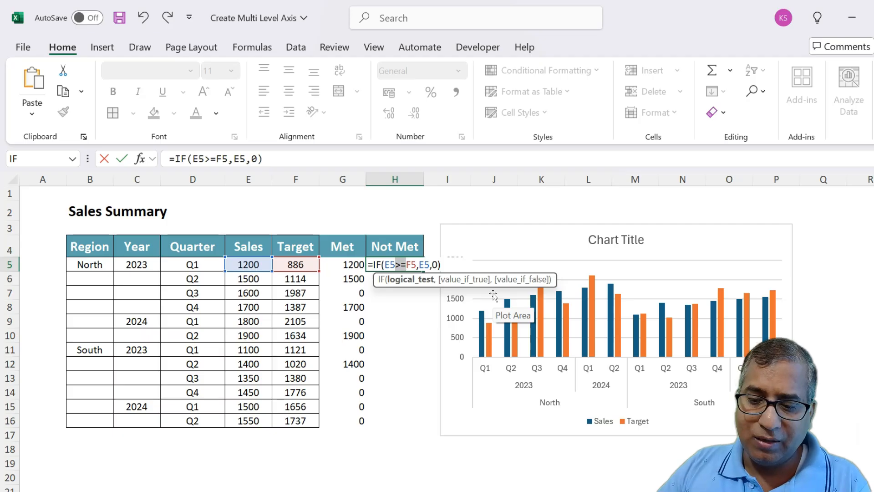
type("<")
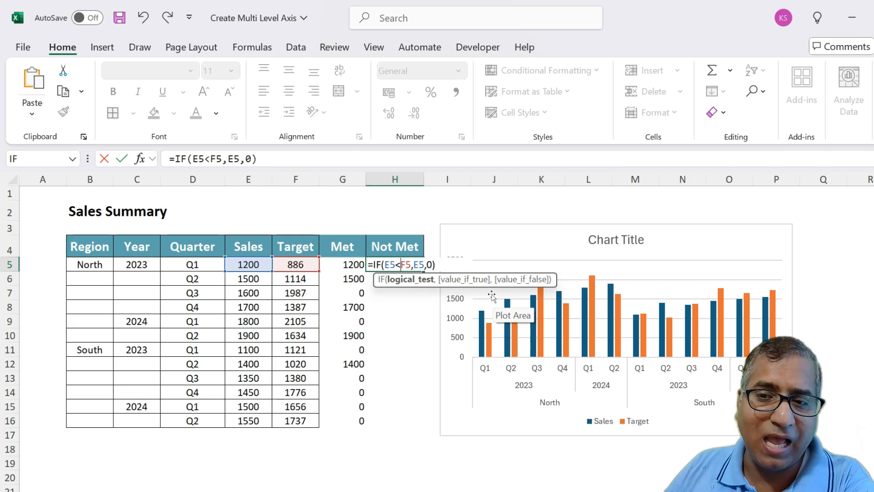
key("Return")
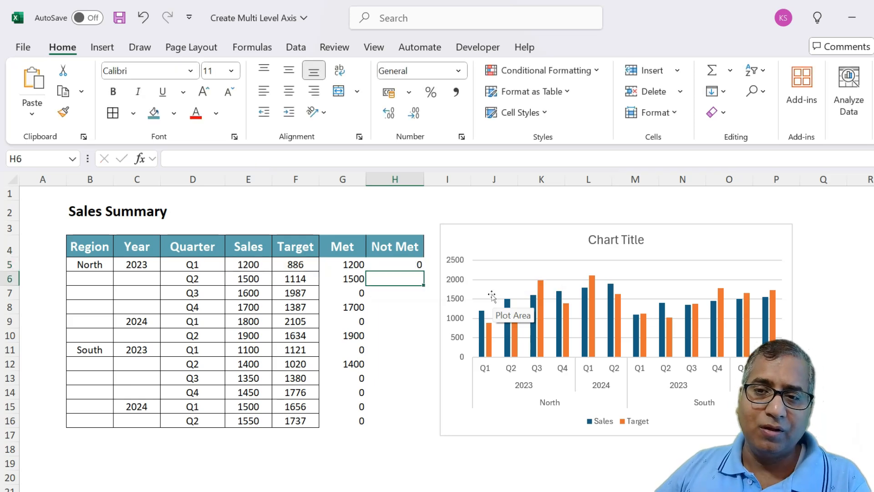
- Fill the Not Met formula down from H5 to H16 and check rows 5 and 7 against the Met column
left_click(385, 264)
left_click_drag(422, 271, 424, 427)
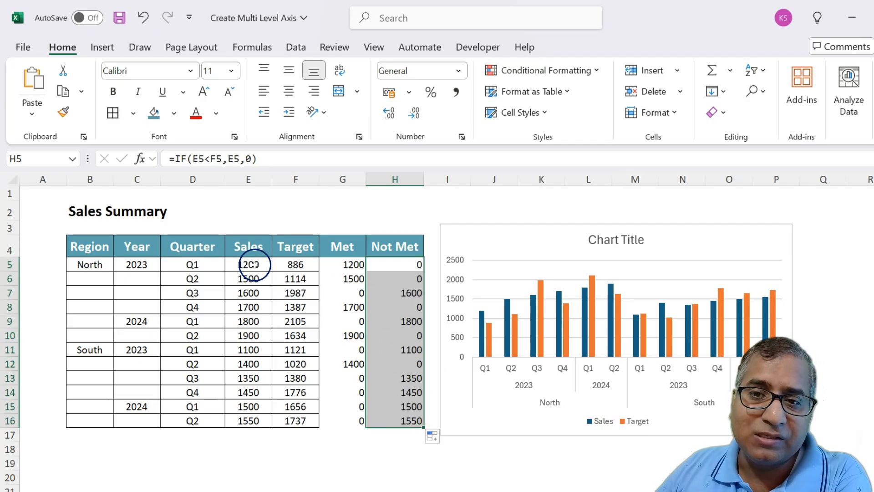
left_click(344, 267)
left_click(404, 292)
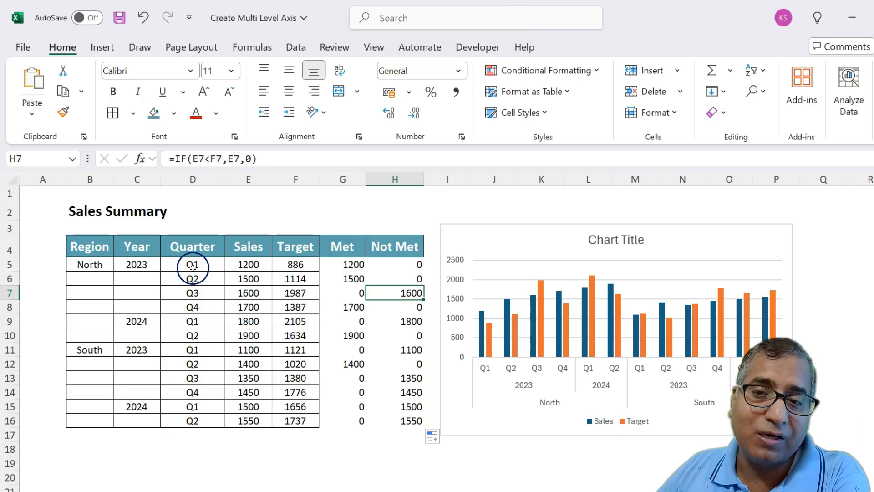
- Move the whole Sales column E to the end of the table, directly after the Not Met column
left_click(247, 248)
left_click(255, 176)
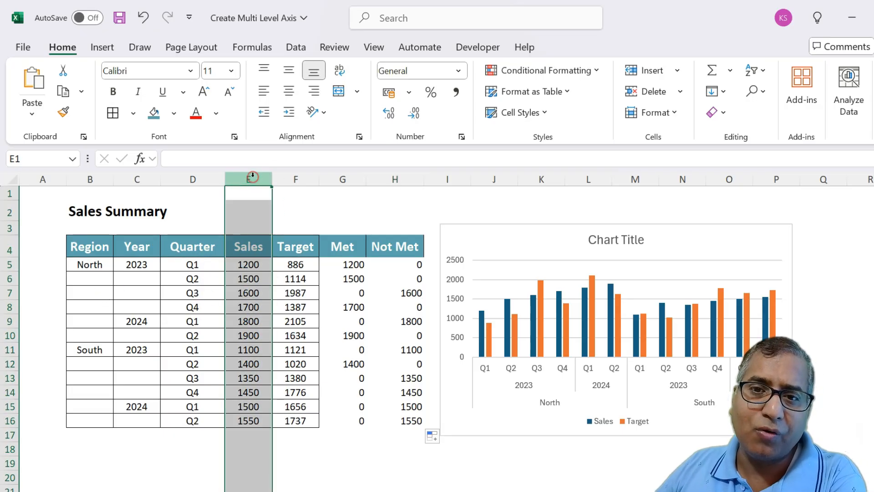
key("ctrl+x")
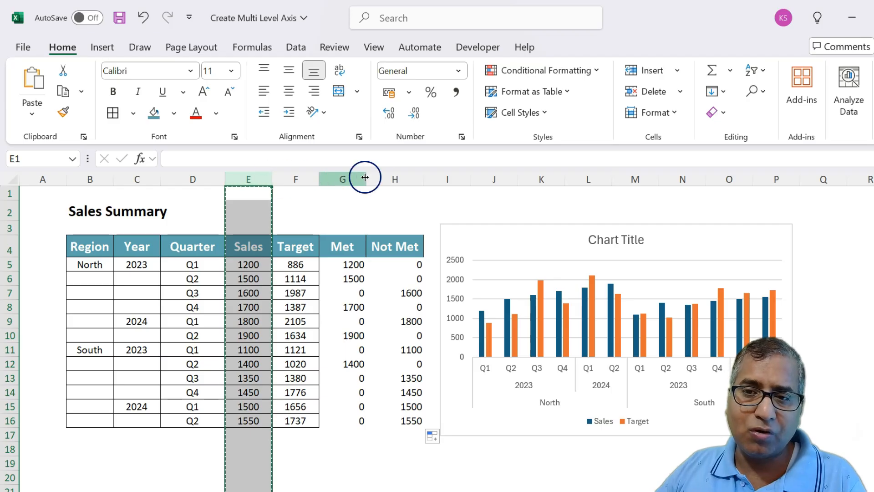
right_click(436, 176)
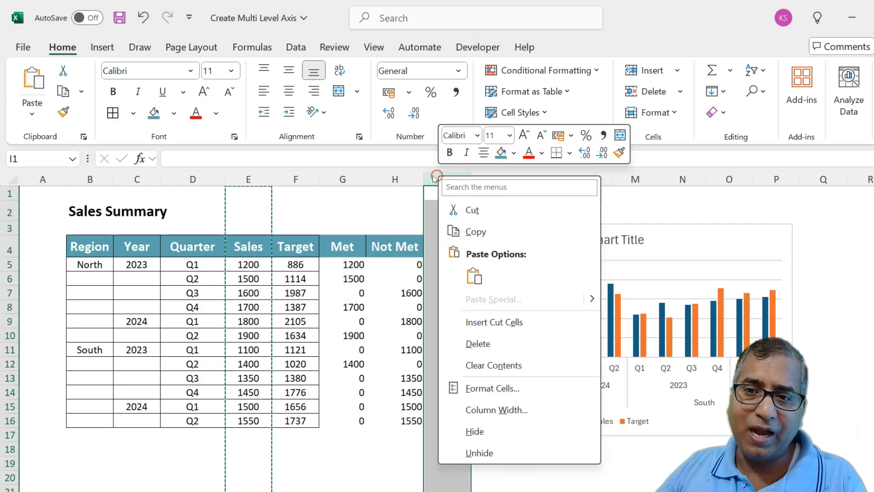
left_click(471, 322)
left_click(292, 275)
- Apply all borders to the whole table, B4:H16
left_click_drag(101, 245, 391, 418)
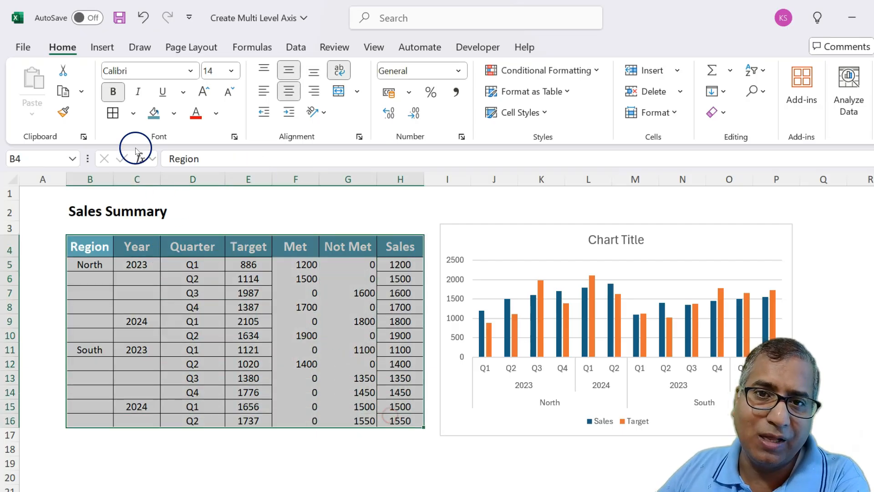
left_click(113, 112)
left_click(318, 318)
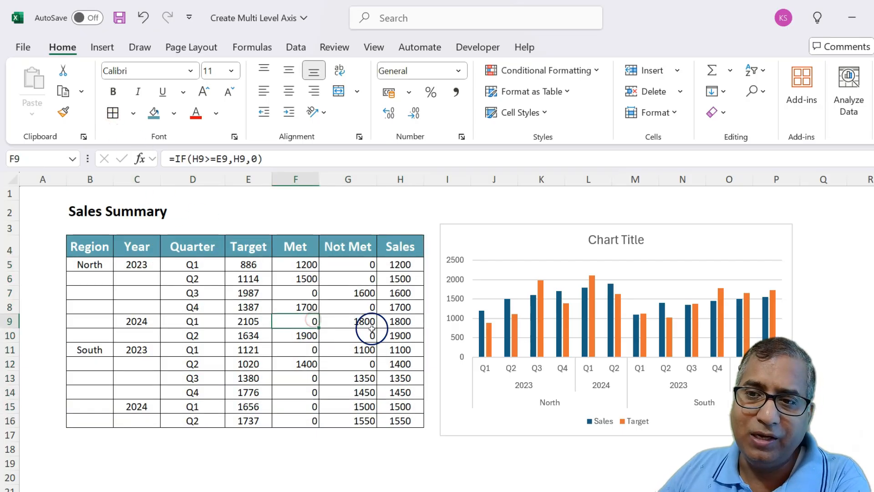
- Replace the old chart with a new clustered column chart of B4:G16, leaving out Sales, and place it beside the table
left_click(558, 227)
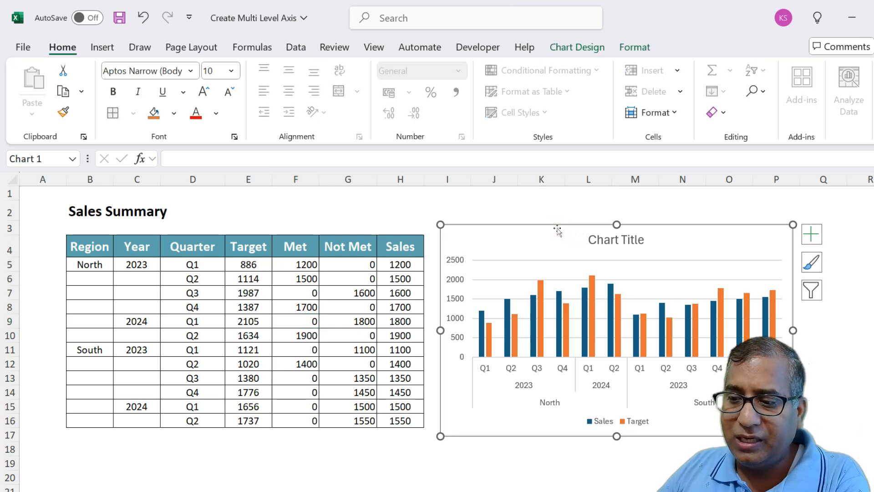
key("Delete")
left_click_drag(80, 246, 364, 406)
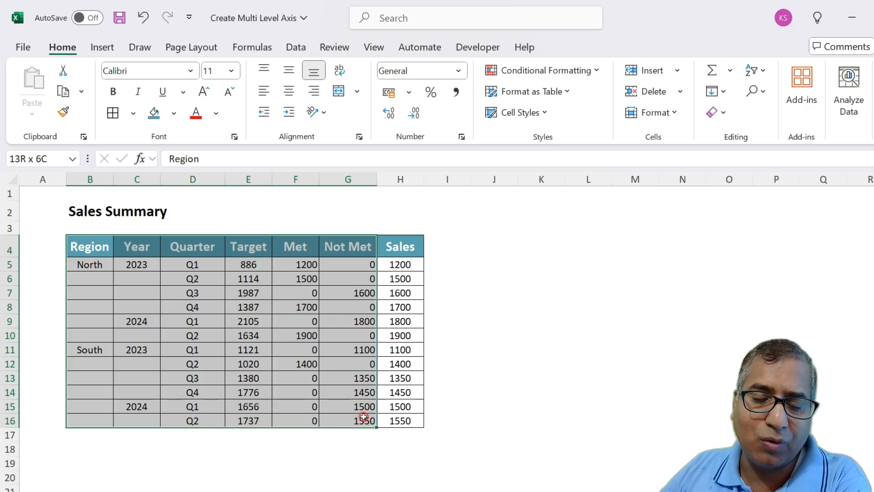
left_click_drag(364, 417, 363, 416)
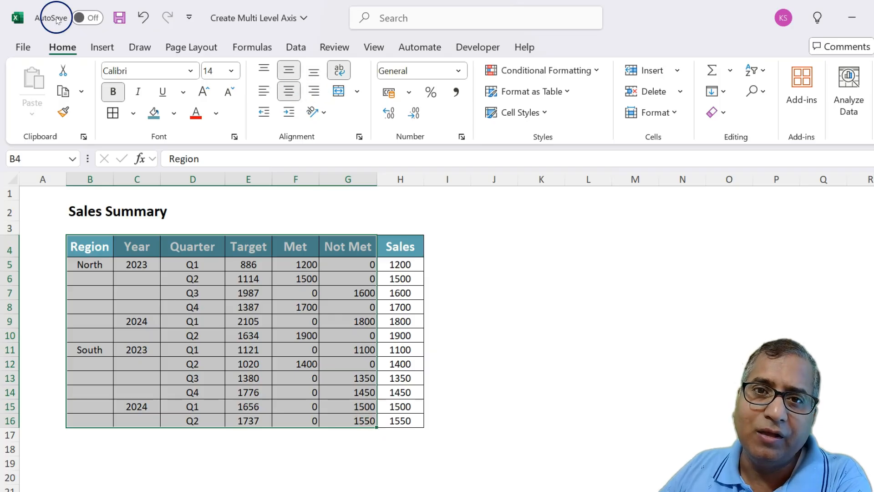
left_click(93, 46)
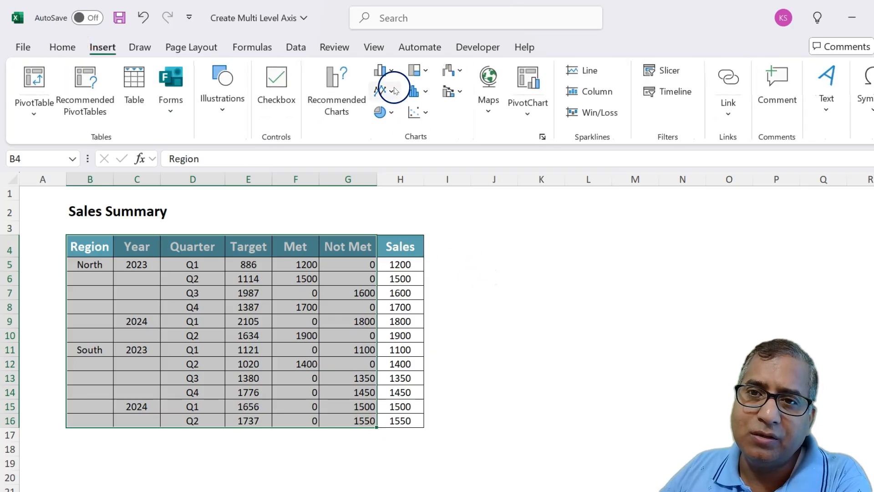
left_click(391, 72)
left_click(389, 122)
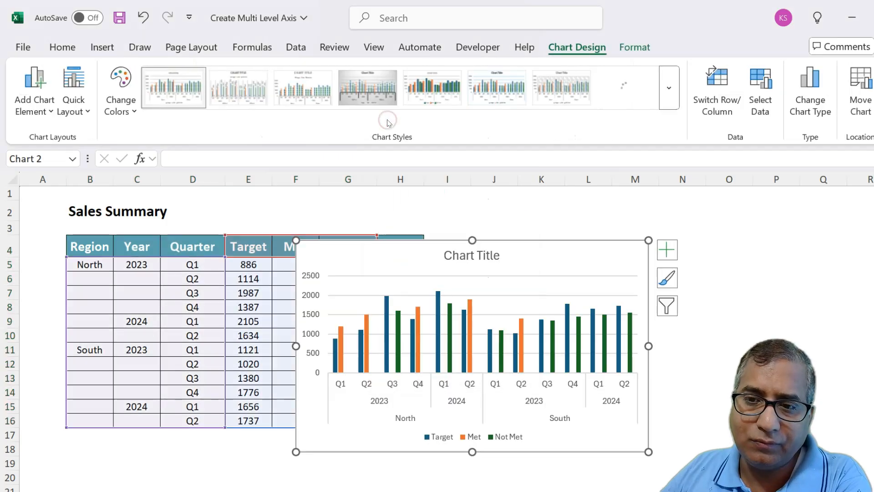
left_click_drag(440, 246, 572, 239)
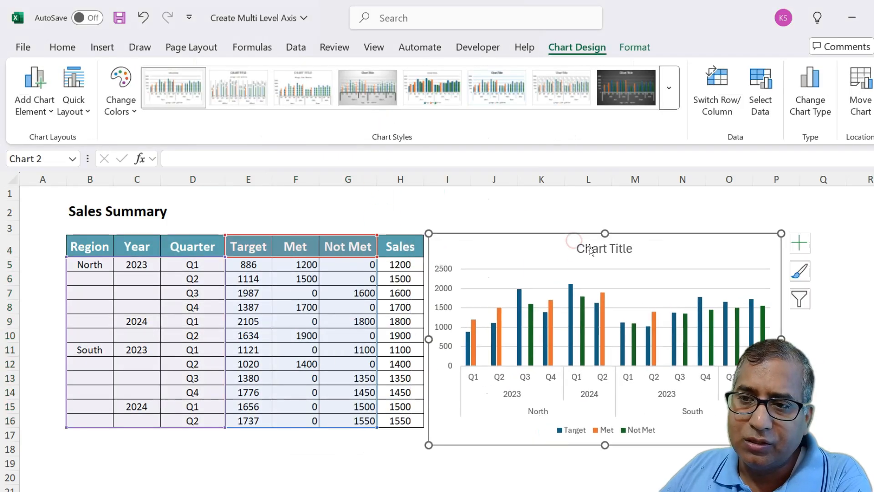
- Link the new chart's title to the Sales Summary heading in cell B2
left_click(183, 163)
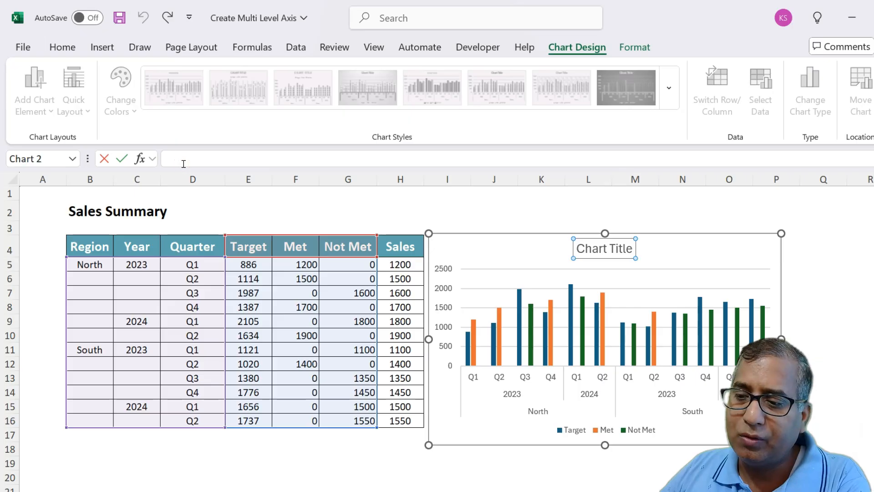
type("=")
left_click(84, 213)
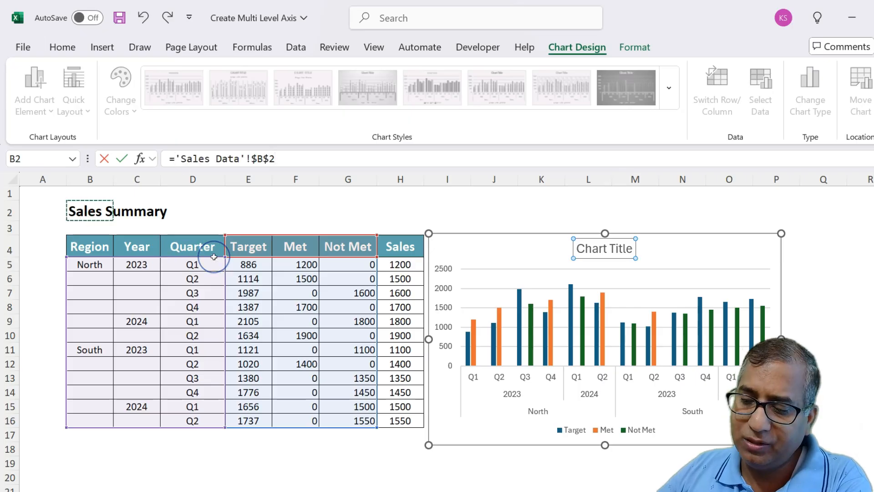
key("Return")
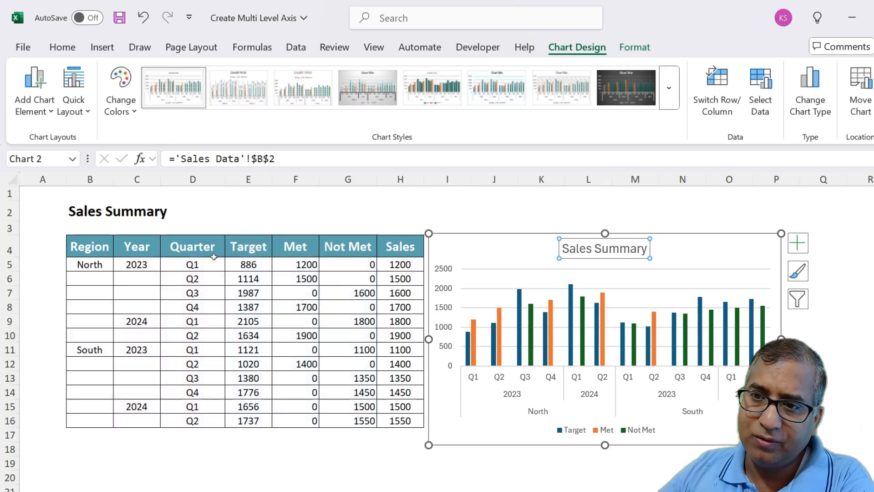
left_click(403, 212)
- Change the Target series to a Line in a combo chart, keeping Met and Not Met as clustered columns
left_click(526, 237)
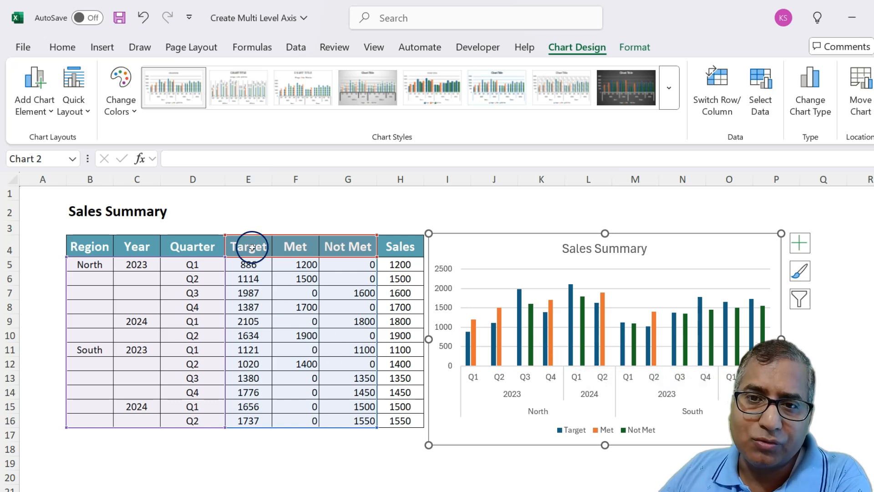
left_click(520, 352)
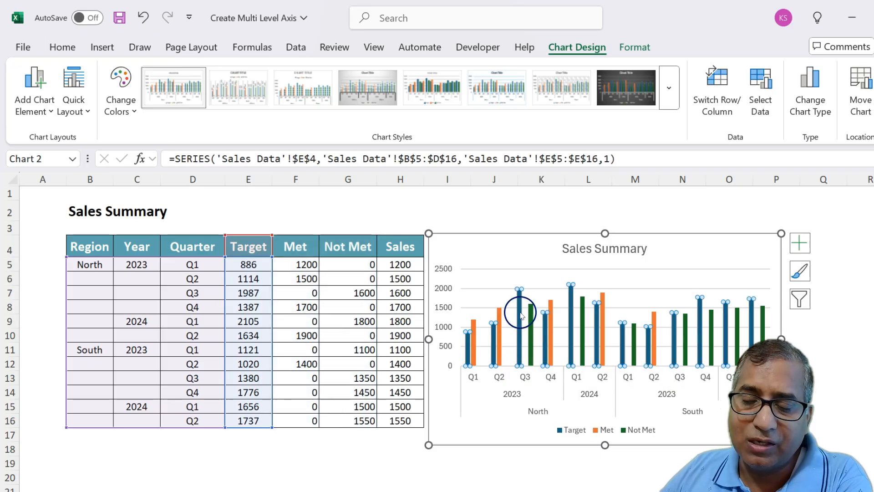
mouse_move(519, 324)
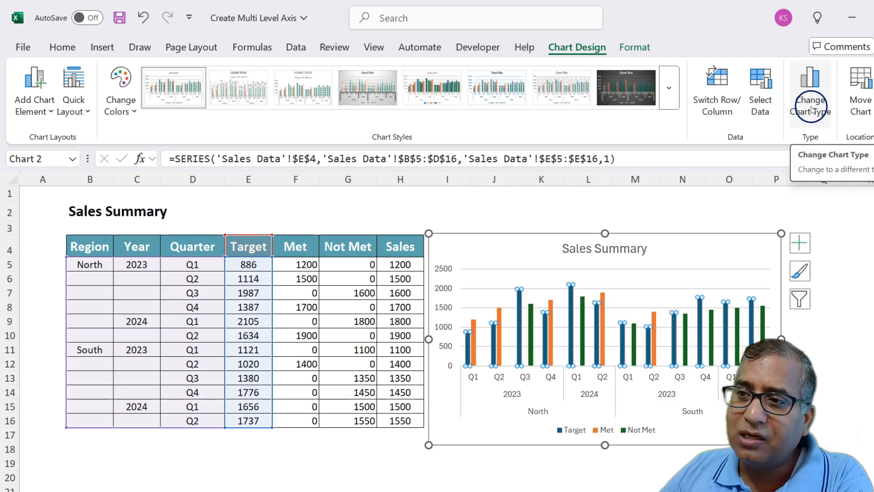
left_click(278, 432)
left_click(549, 385)
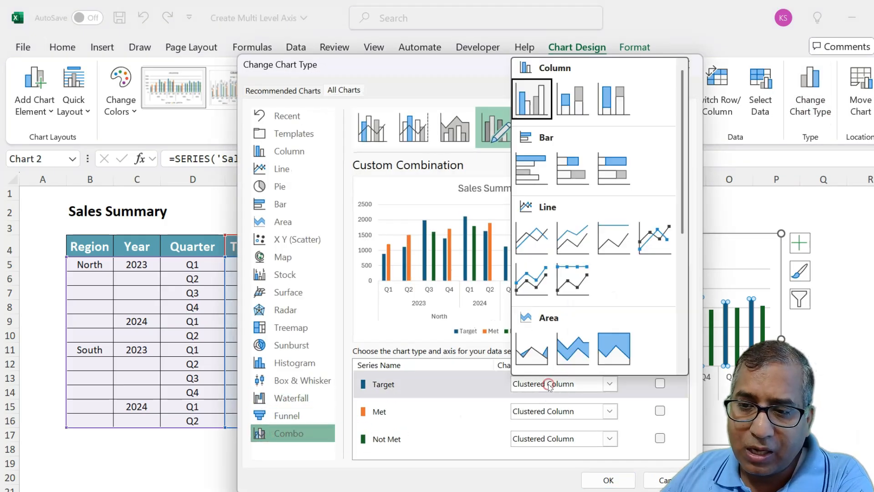
left_click(532, 241)
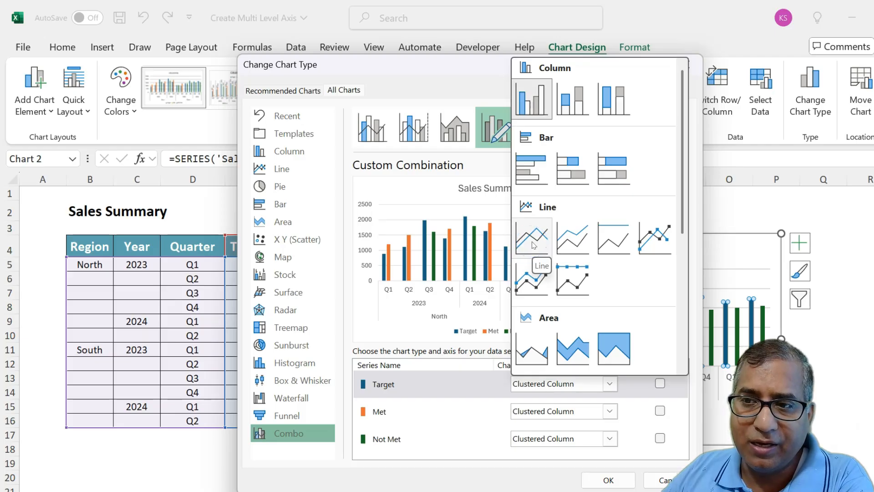
left_click(533, 242)
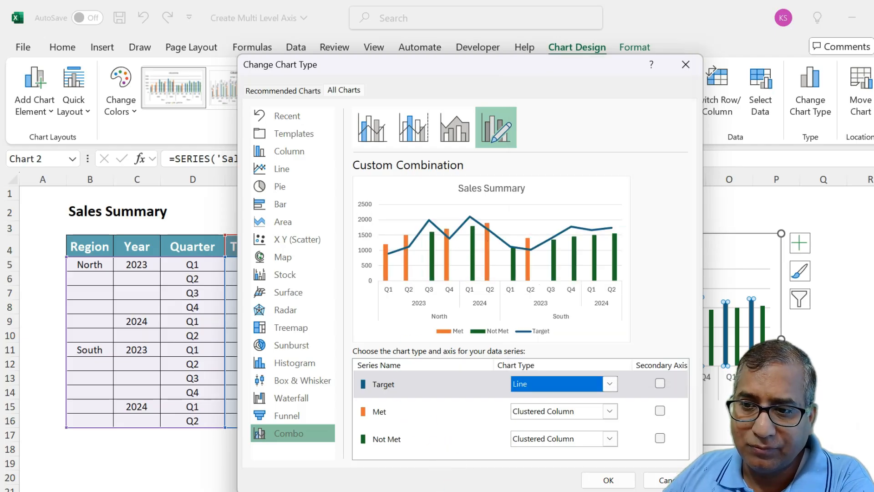
left_click(600, 481)
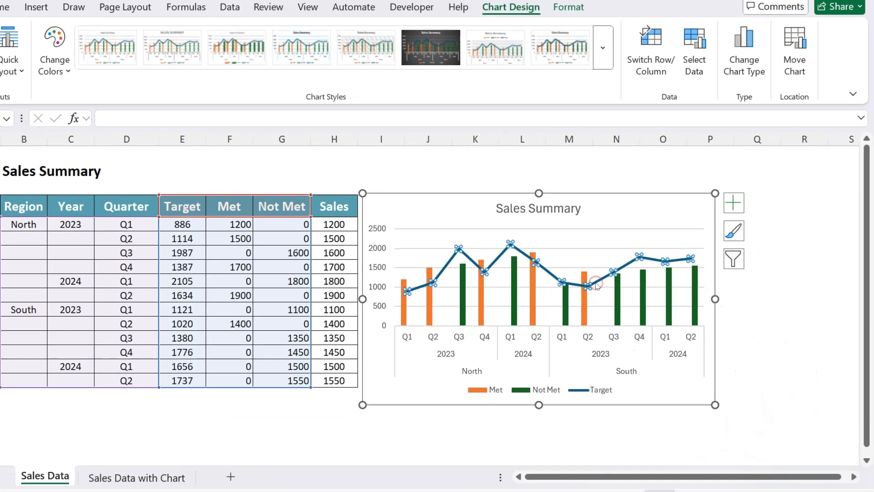
- Format the Target series as a smoothed line
right_click(663, 324)
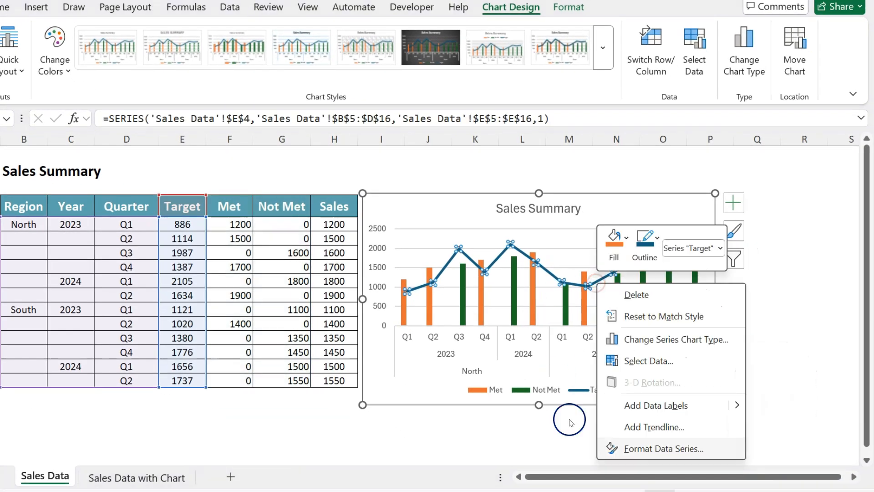
left_click(640, 447)
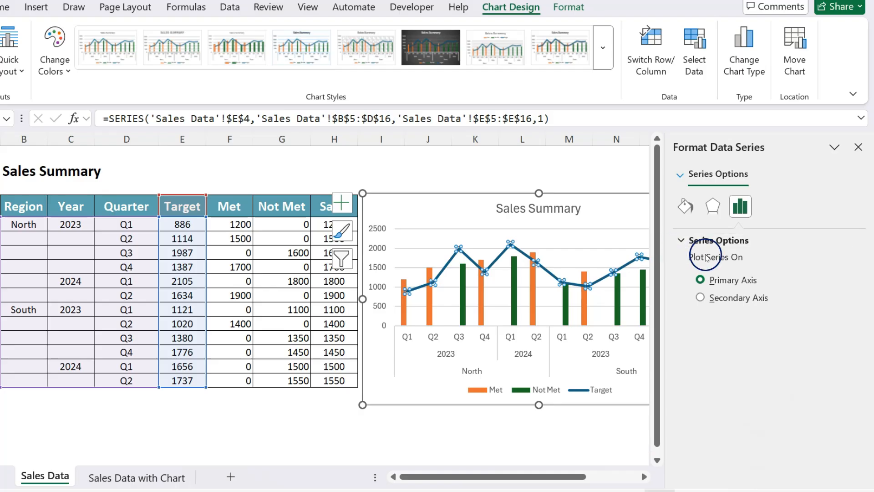
left_click(687, 208)
scroll(709, 273, "down", 5)
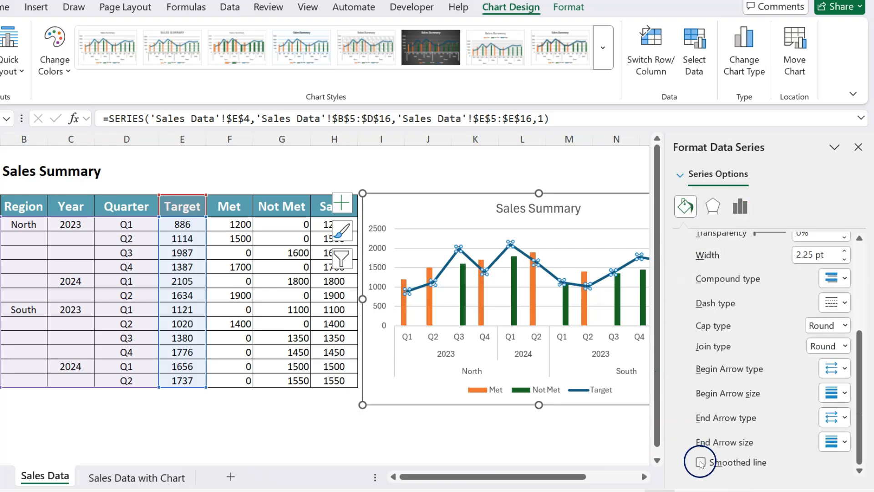
left_click(701, 463)
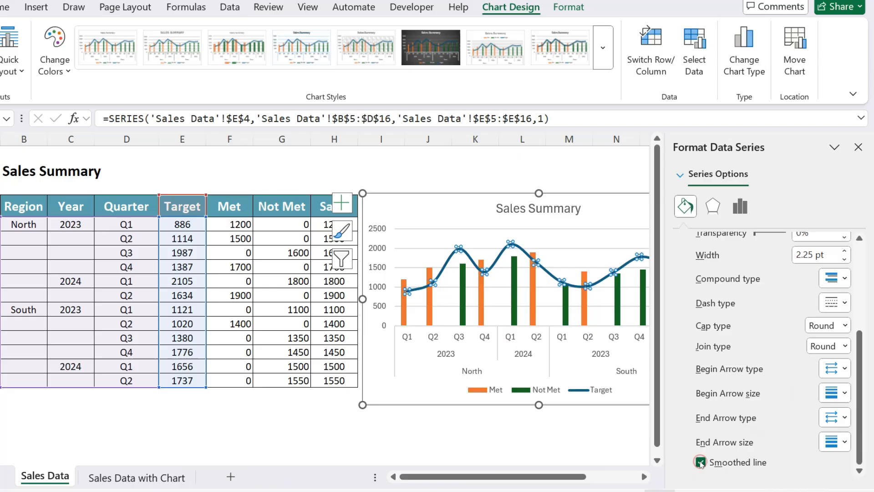
left_click(455, 199)
left_click_drag(519, 476, 548, 478)
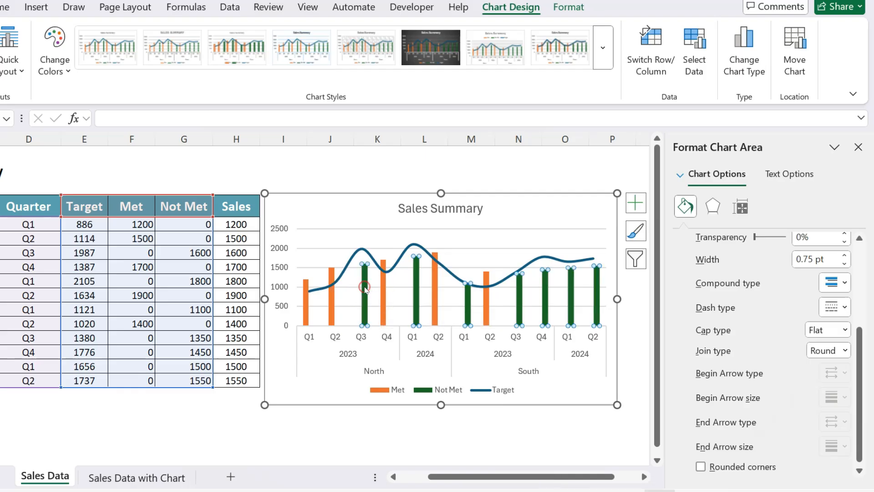
- Fill the Met columns in the chart with standard green
left_click(365, 288)
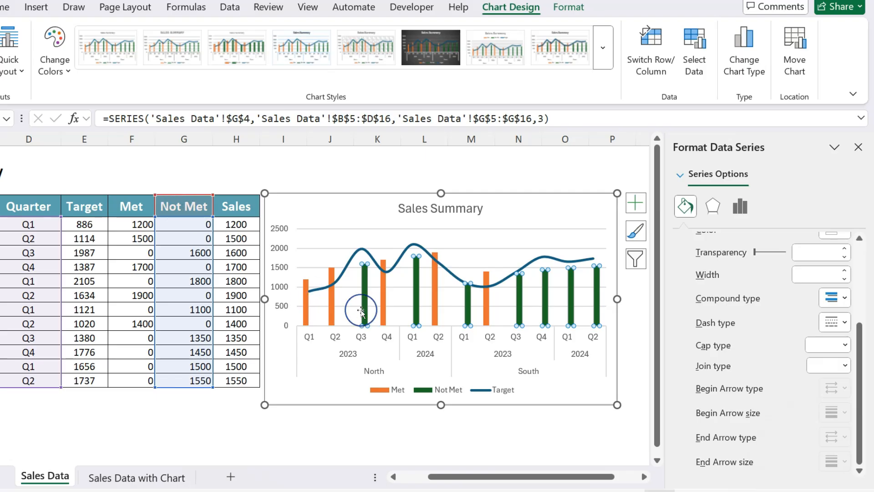
left_click(332, 302)
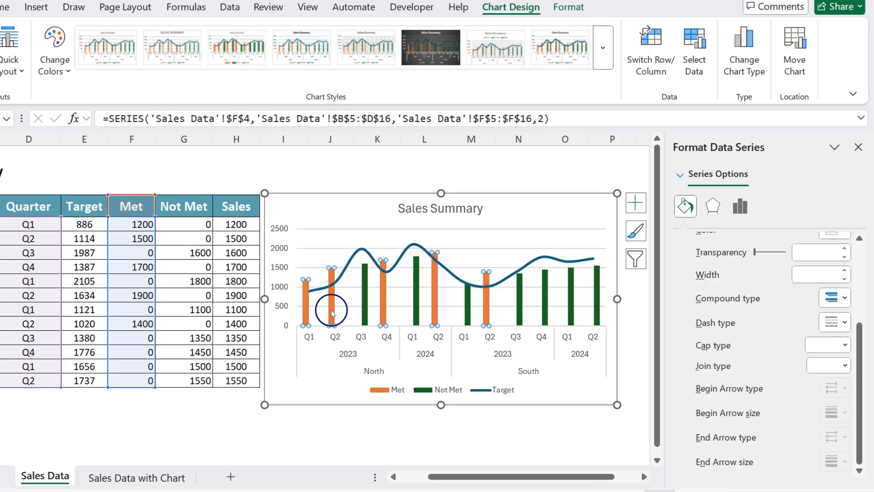
mouse_move(335, 314)
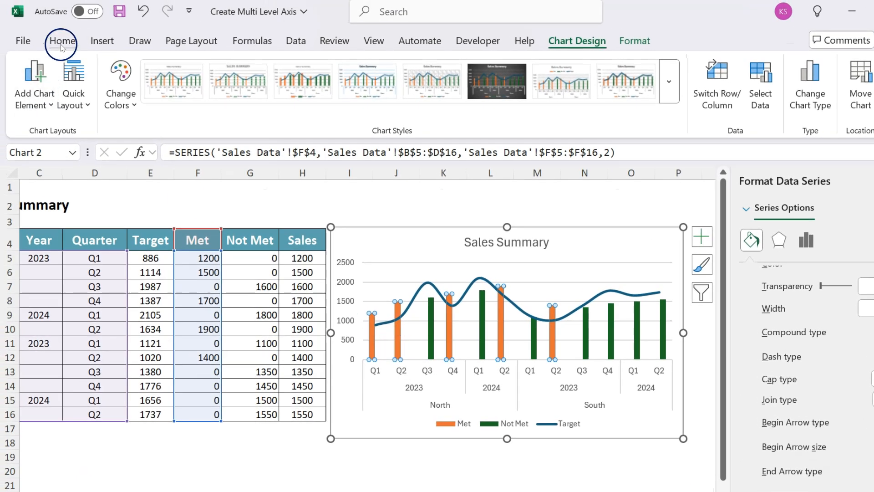
left_click(61, 43)
left_click(175, 108)
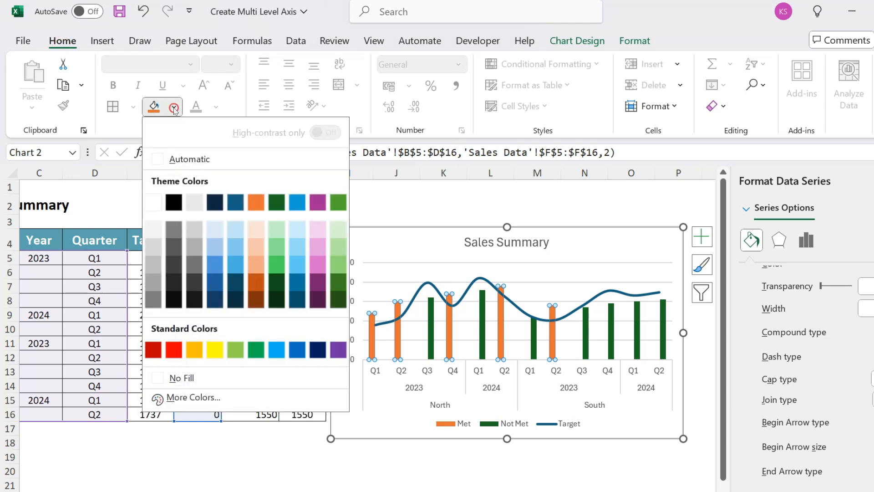
left_click(256, 350)
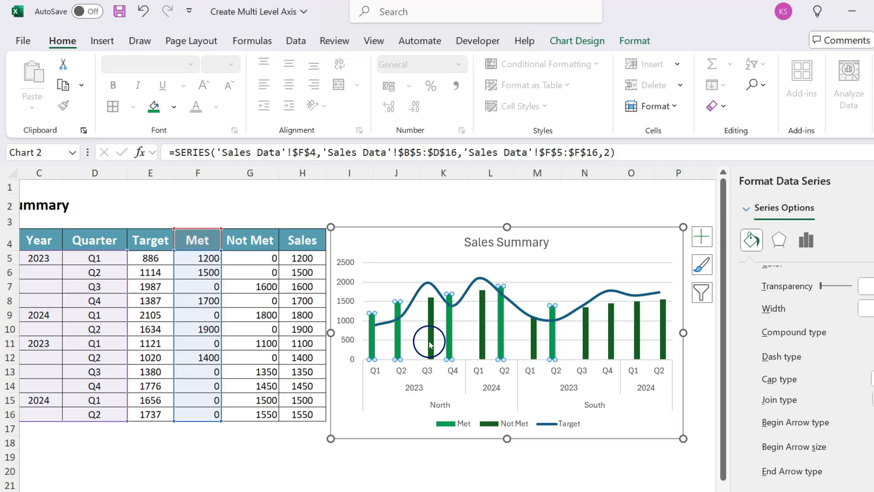
- Fill the Not Met columns in the chart with standard red
left_click(431, 342)
left_click(174, 107)
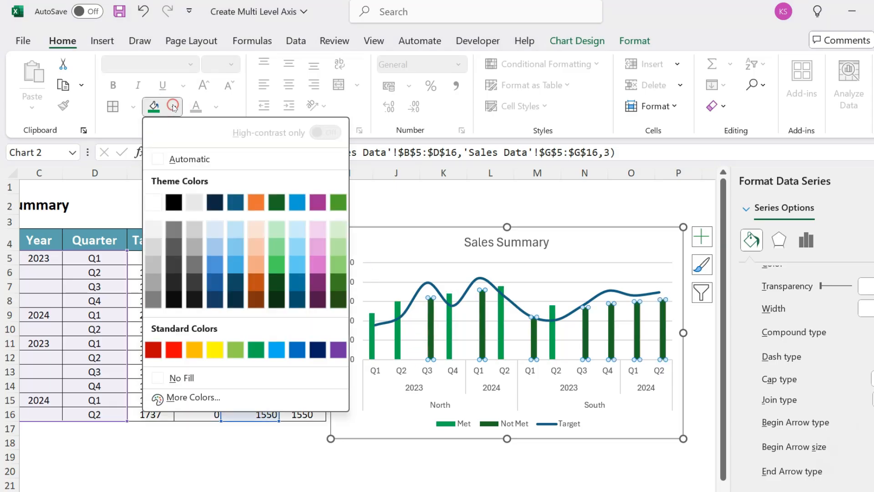
left_click(174, 350)
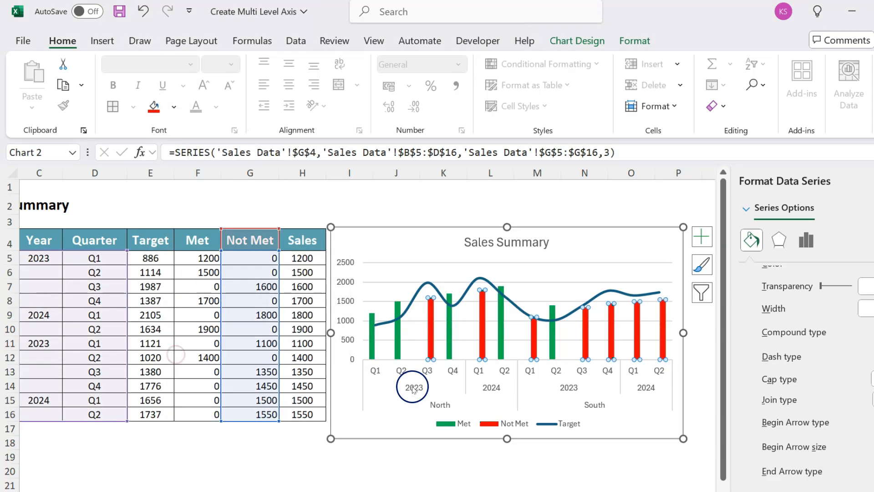
left_click(588, 231)
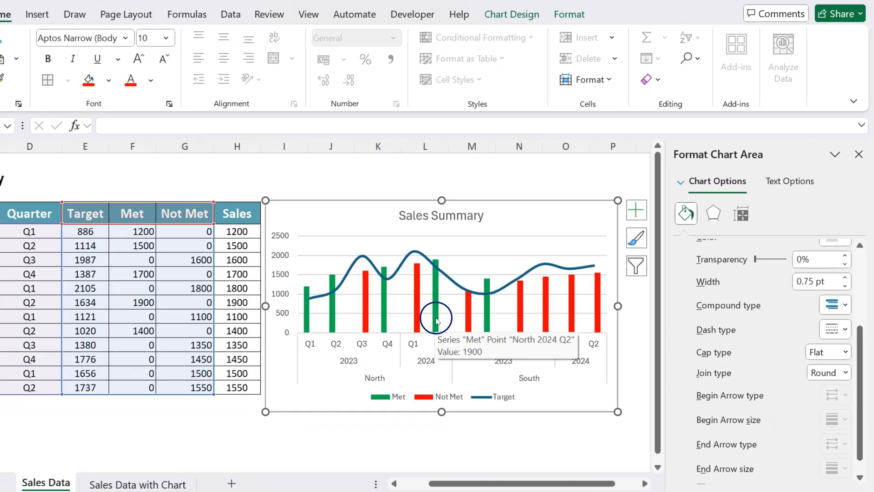
- Set the column series overlap to 100% so each Met or Not Met column is centred on its quarter
left_click(436, 318)
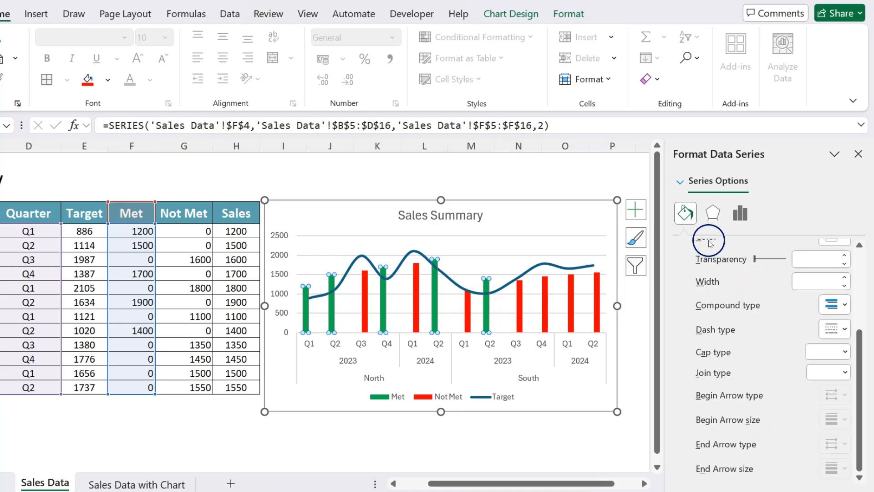
left_click(713, 213)
left_click(739, 213)
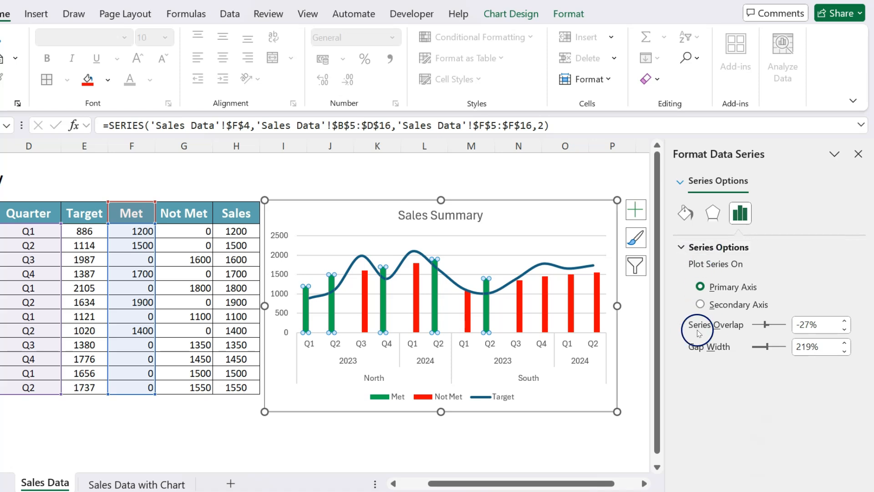
left_click_drag(825, 324, 785, 326)
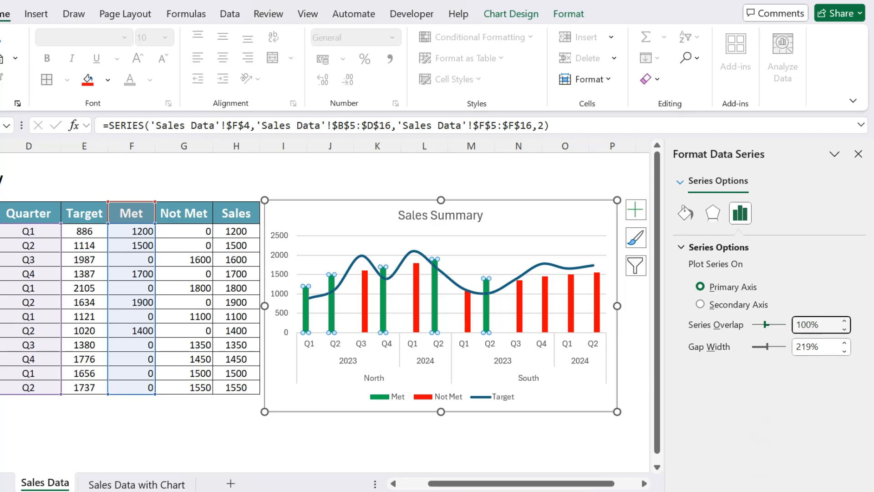
left_click(512, 203)
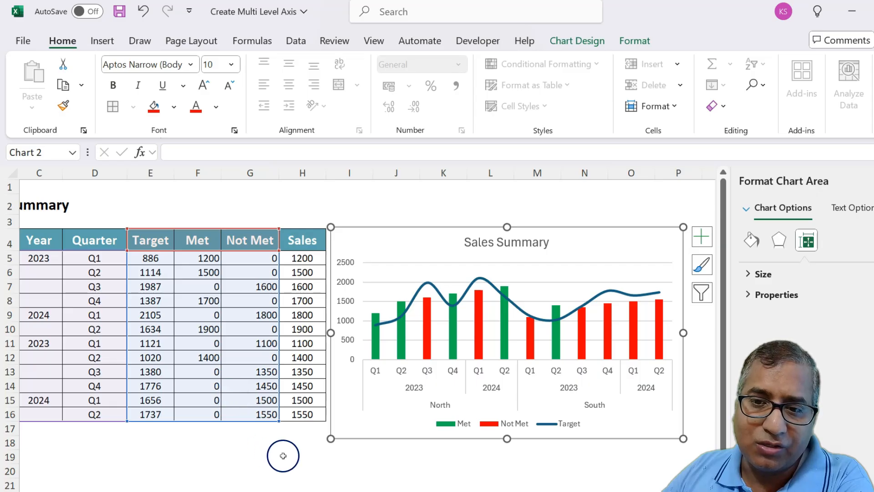
- Close the chart formatting pane and deselect the chart by selecting empty cell G19
left_click_drag(546, 491, 544, 491)
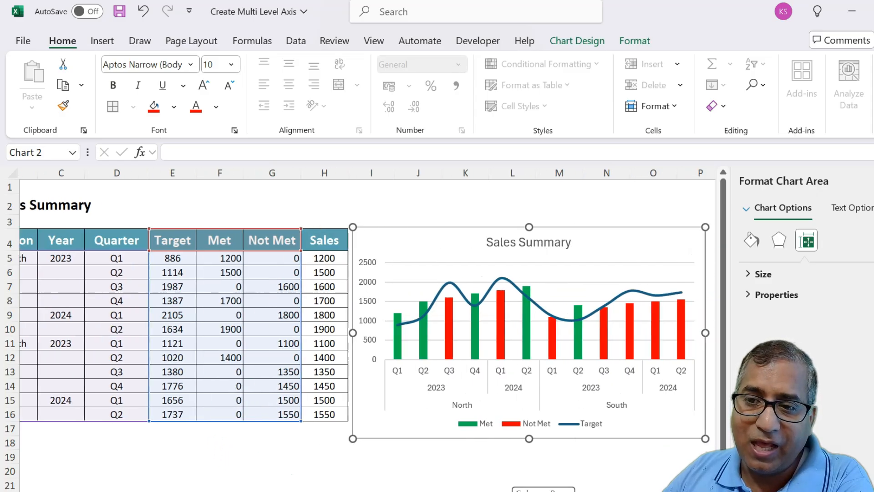
left_click(435, 482)
left_click(430, 435)
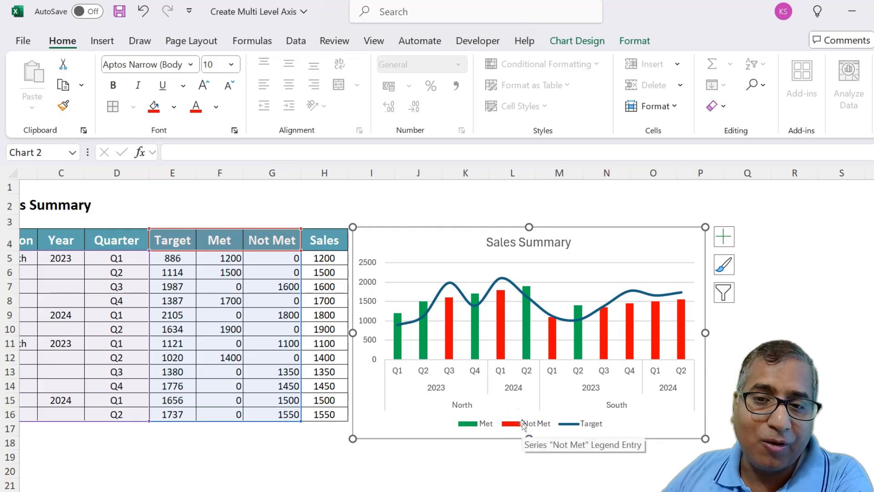
left_click(289, 457)
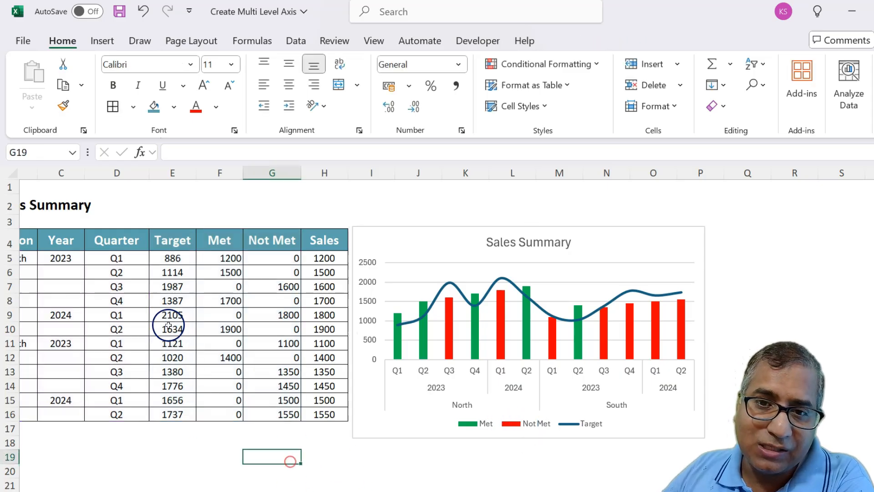
- Replace the Target values in E5:E16 with the formula =RANDBETWEEN(1000,2000)
left_click(175, 256)
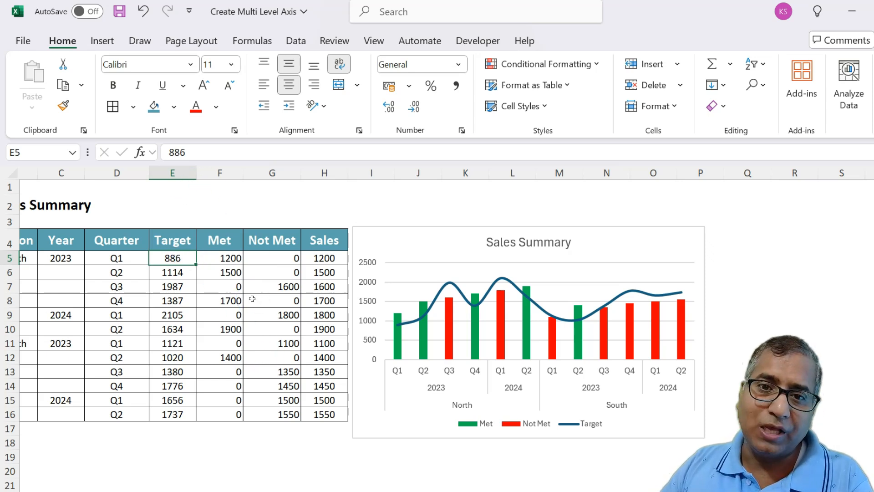
type("=")
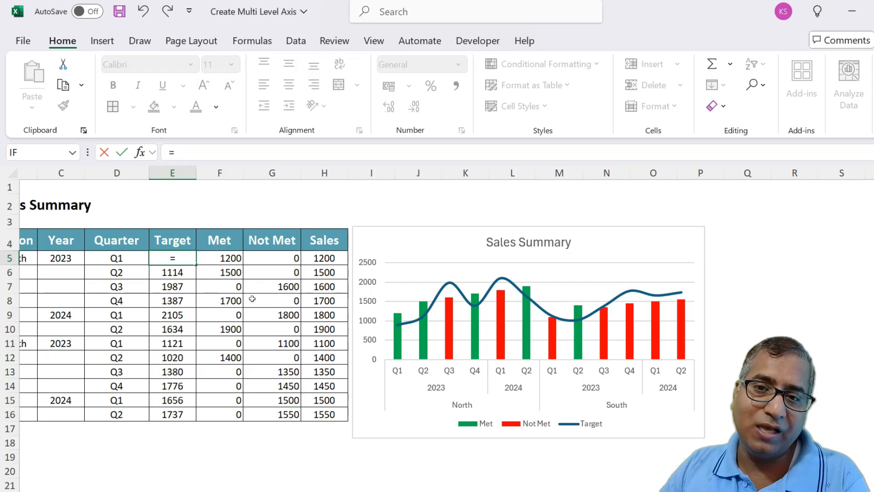
type("ran")
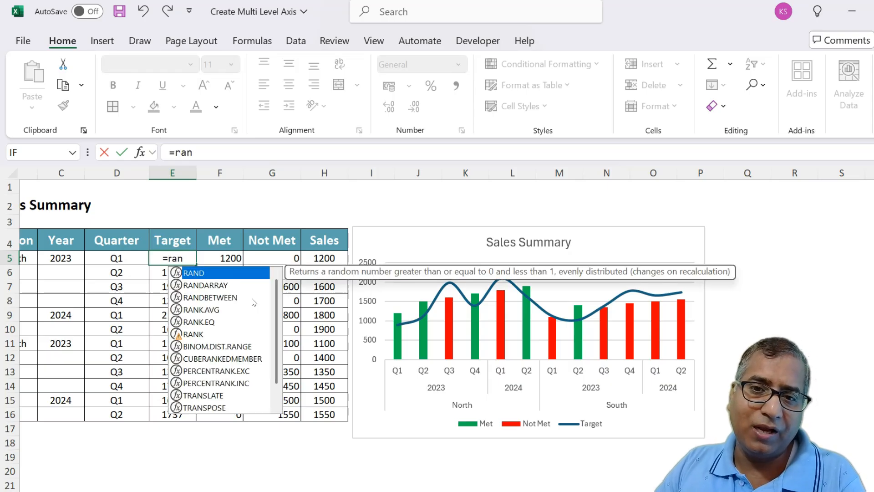
double_click(252, 298)
type("1000,2")
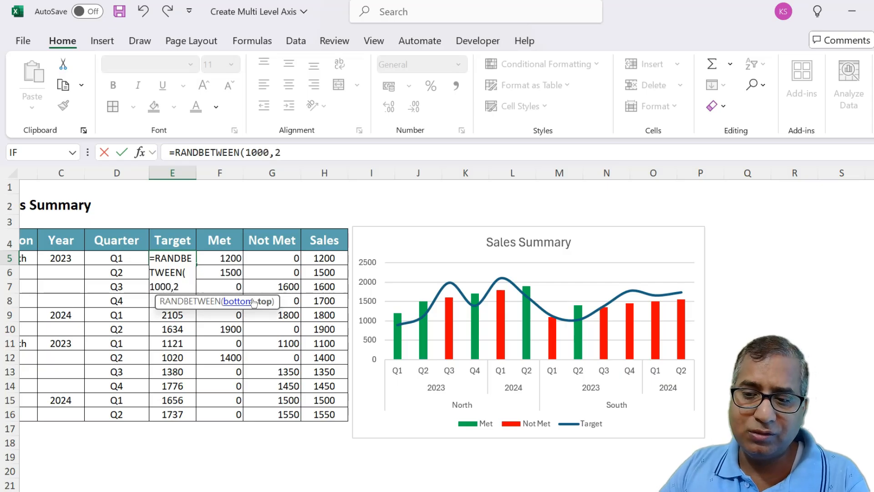
type("000)")
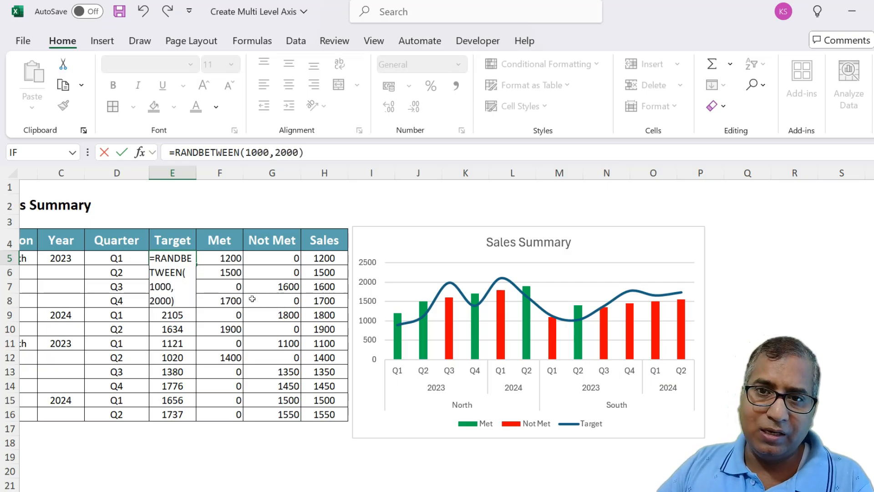
key("ctrl+Return")
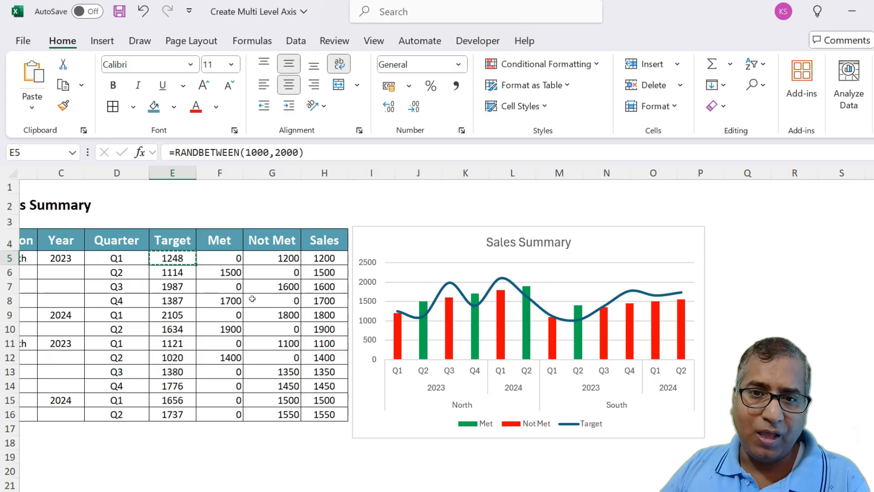
key("ctrl+shift+Down")
key("ctrl+v")
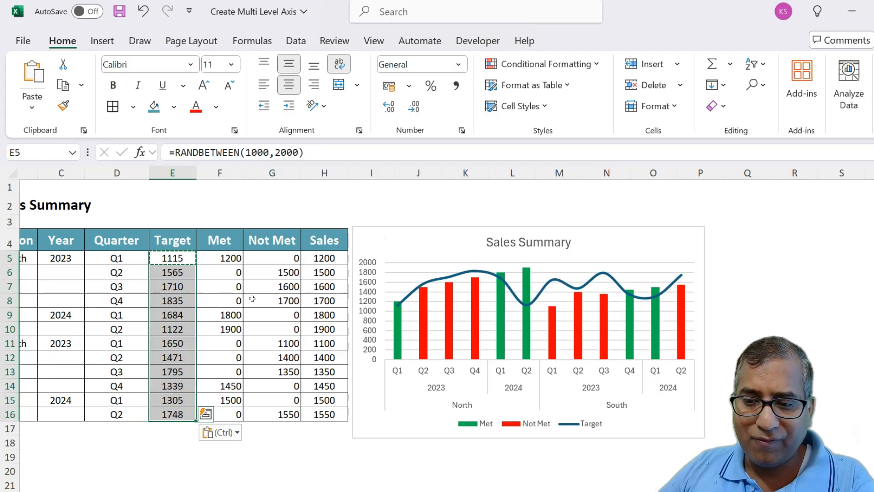
- Recalculate the sheet several times to generate new random Target values and test how the chart responds
key("F9")
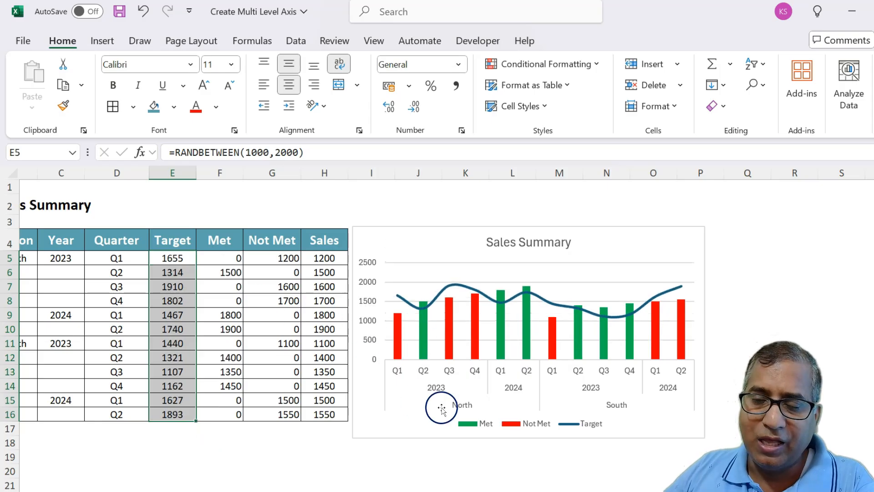
key("F9")
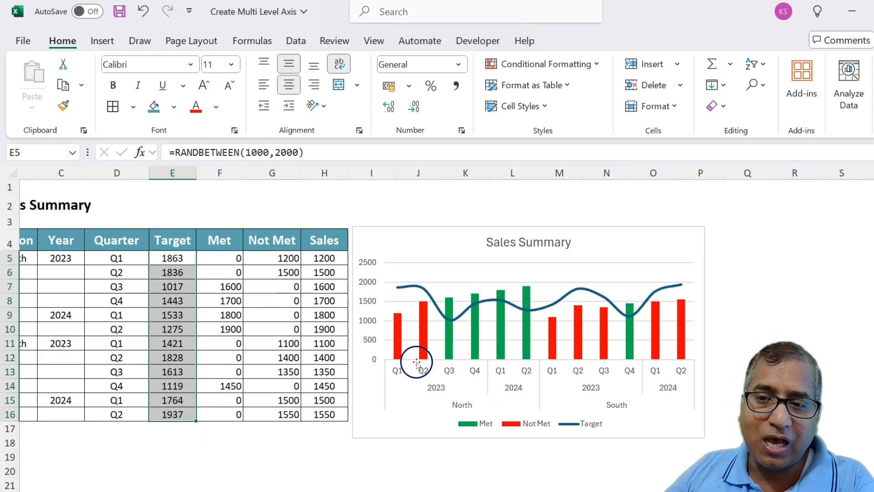
key("F9")
key("F9")
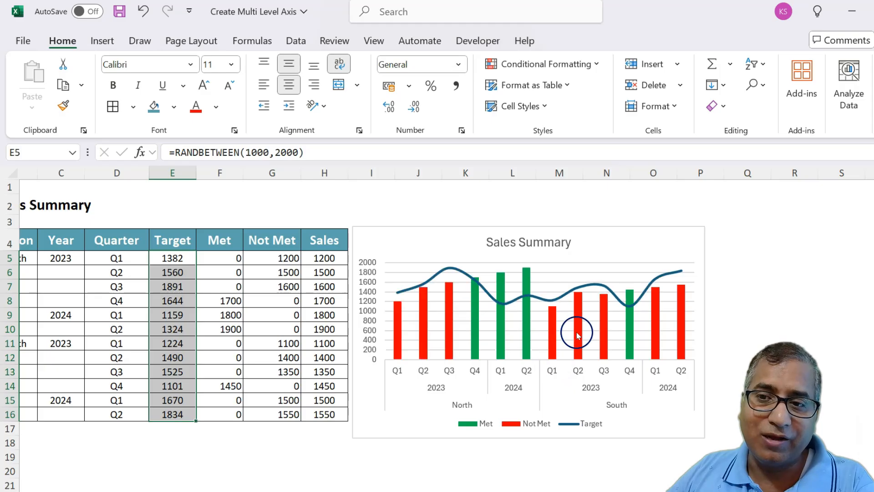
key("F9")
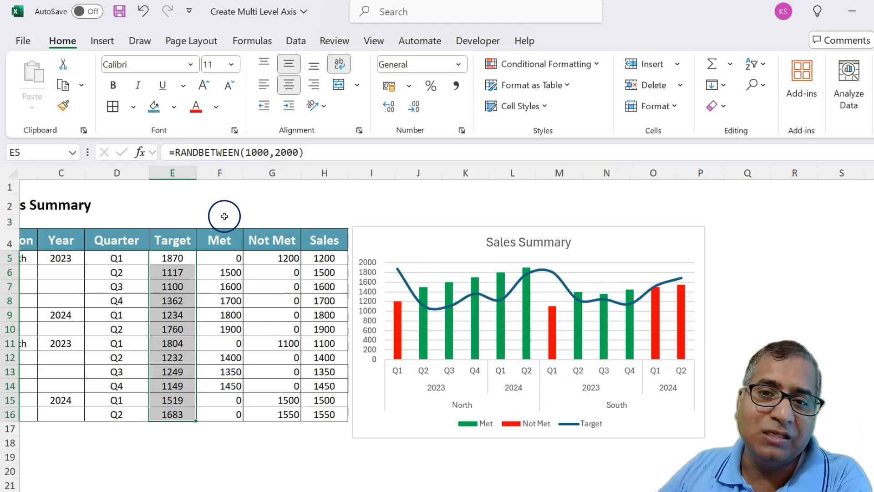
- Select the Sales column H, and the Met and Not Met columns F:G, to compare them with the chart's columns
left_click(325, 173)
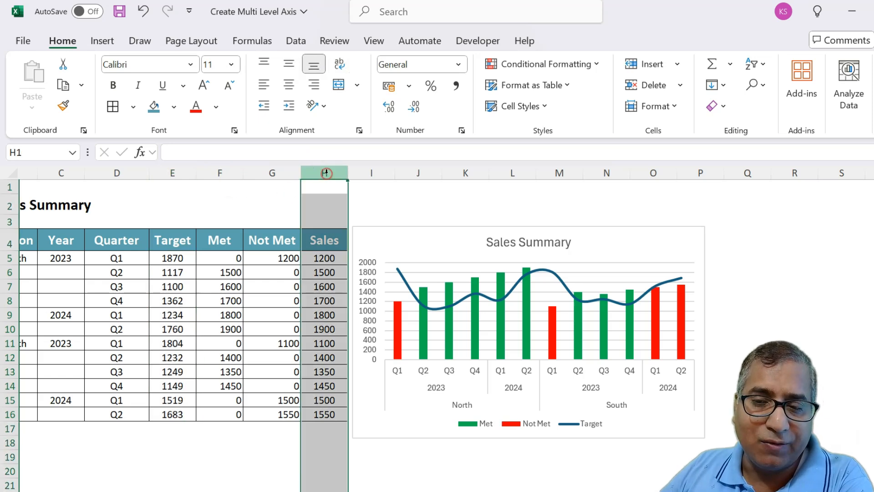
left_click_drag(224, 174, 274, 174)
mouse_move(426, 346)
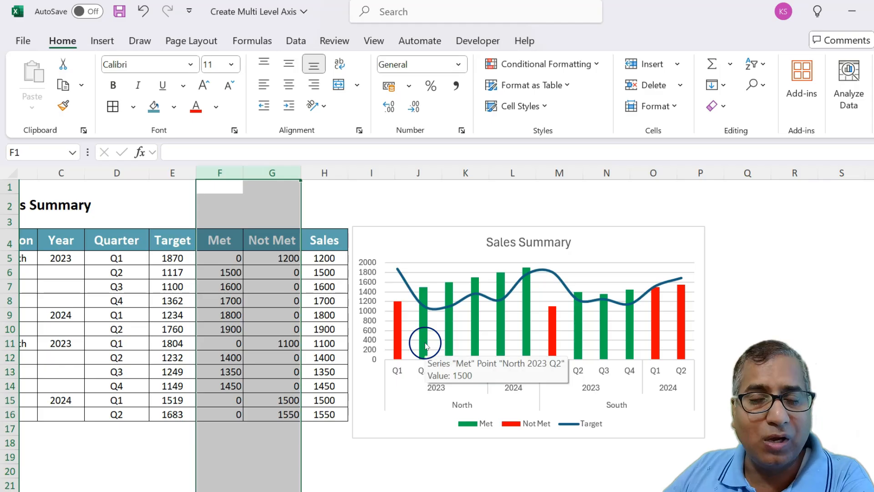